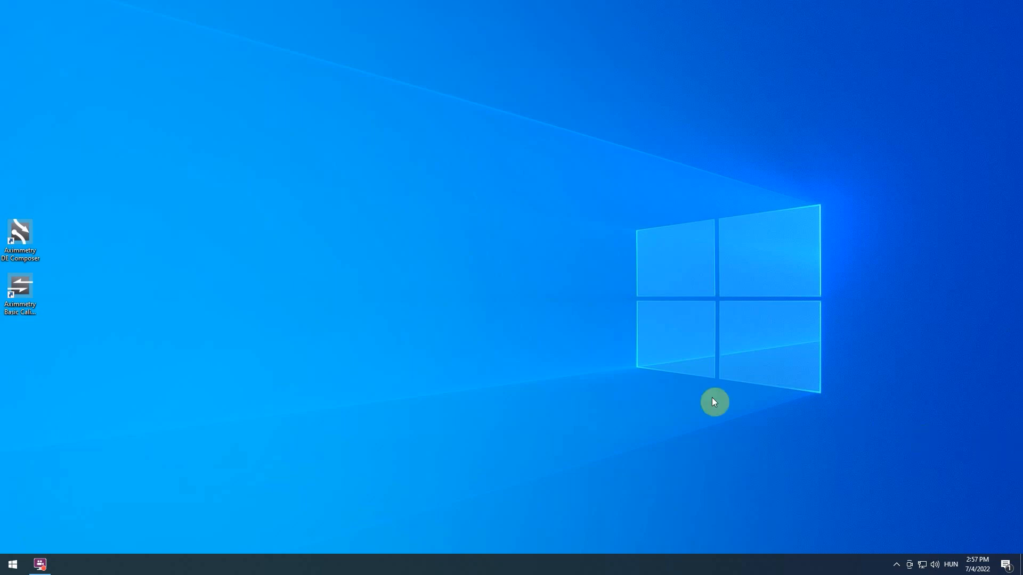
Launch Aximmetry Basic Calibrator and set the Blackmagic DeckLink 8K Pro (3) output to 1080p50 with index #2 and sync enabled
double_click(34, 294)
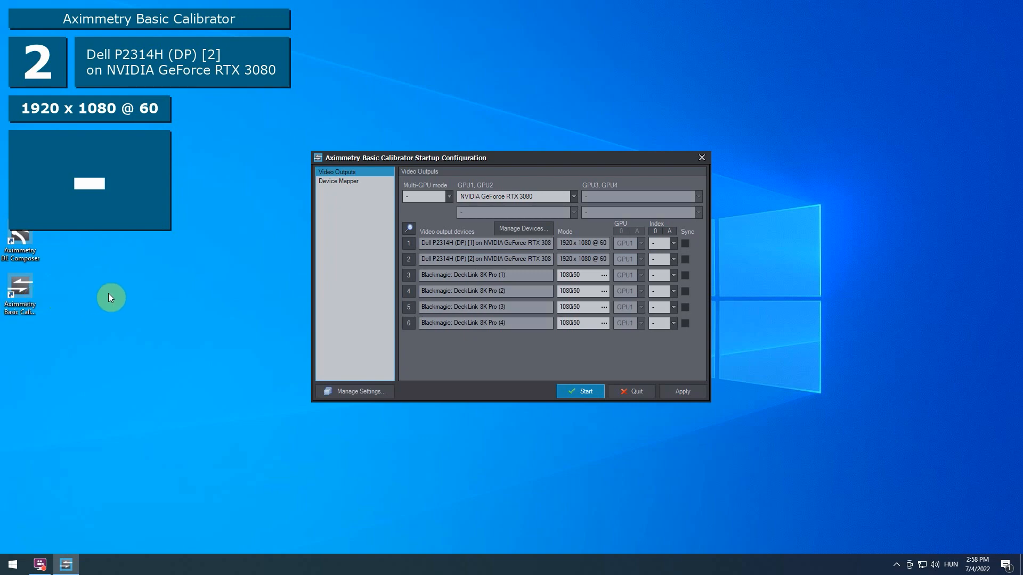
left_click(602, 308)
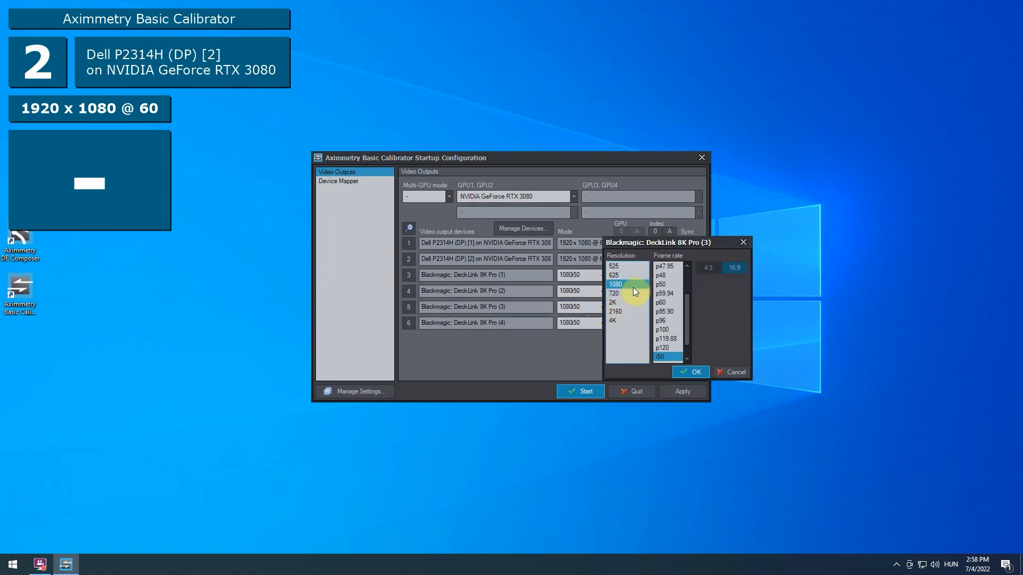
left_click(661, 284)
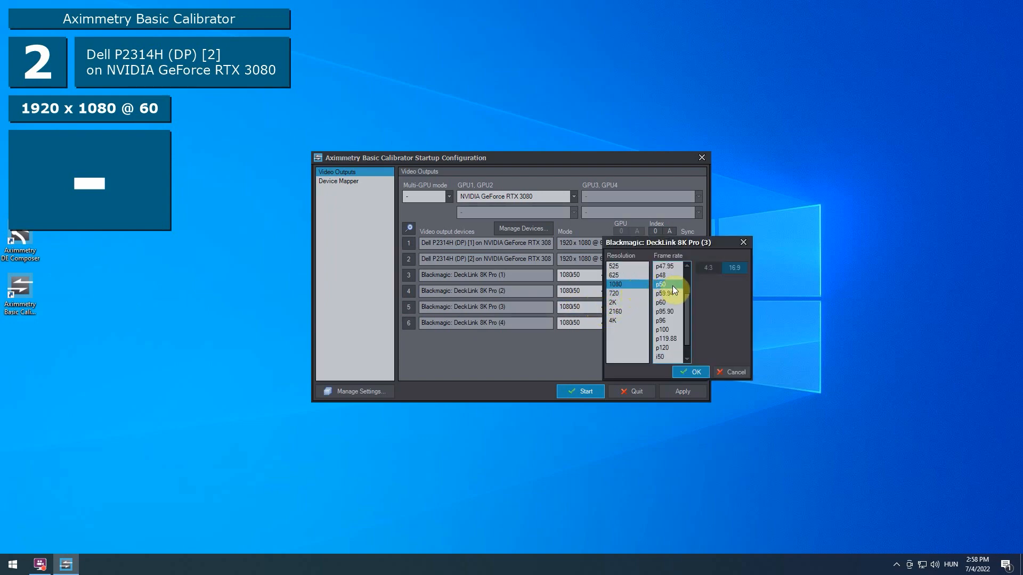
left_click(691, 373)
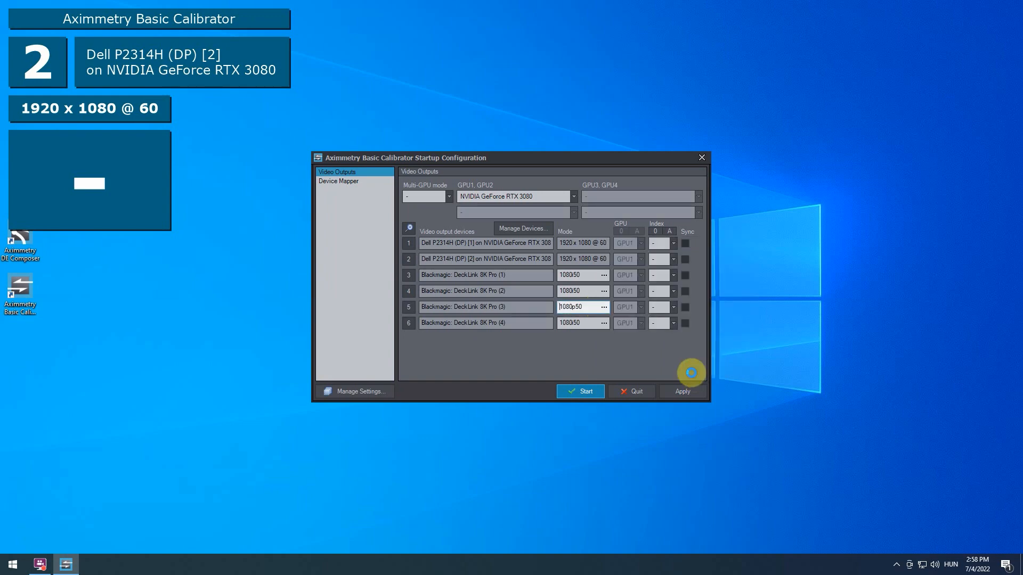
left_click(660, 310)
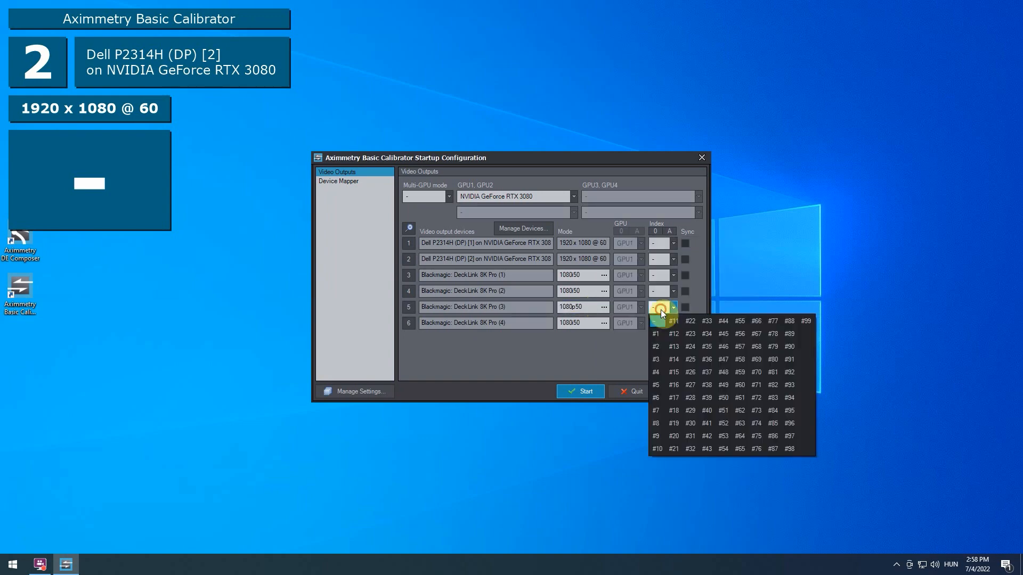
left_click(659, 346)
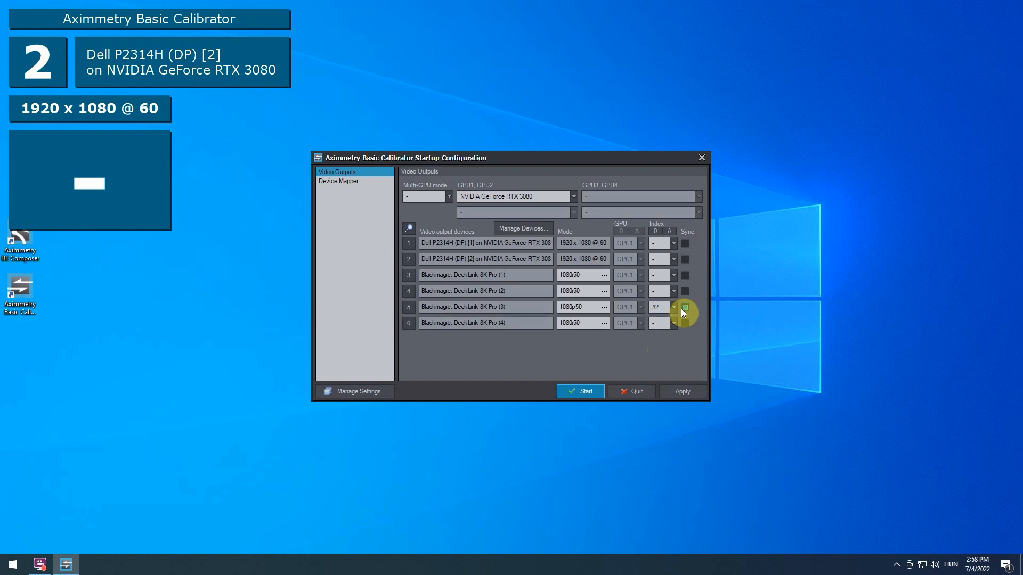
Set the Free-D camera tracking data rate to 50p in the device management settings
left_click(517, 232)
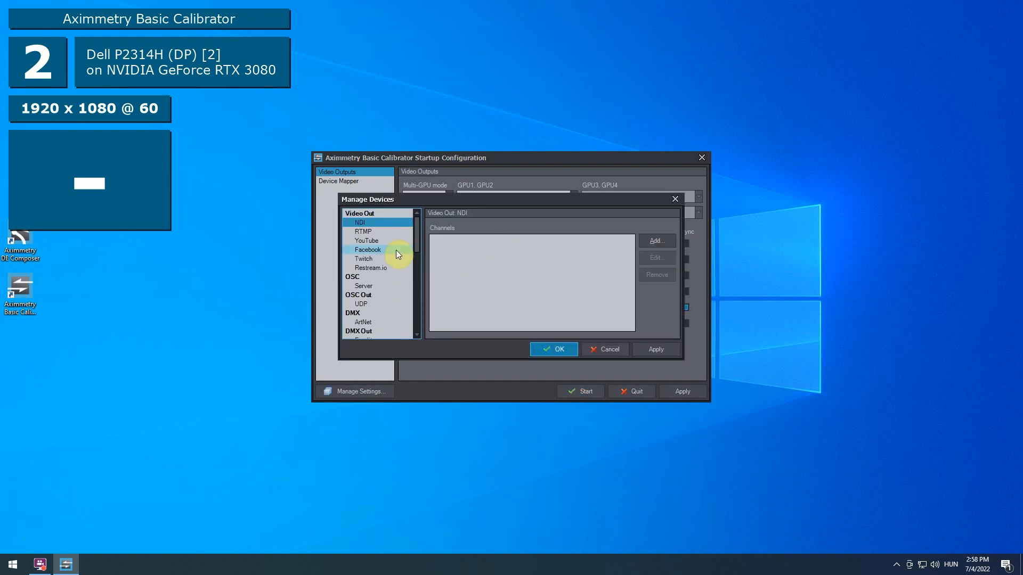
scroll(386, 247, "down", 5)
scroll(382, 239, "down", 1)
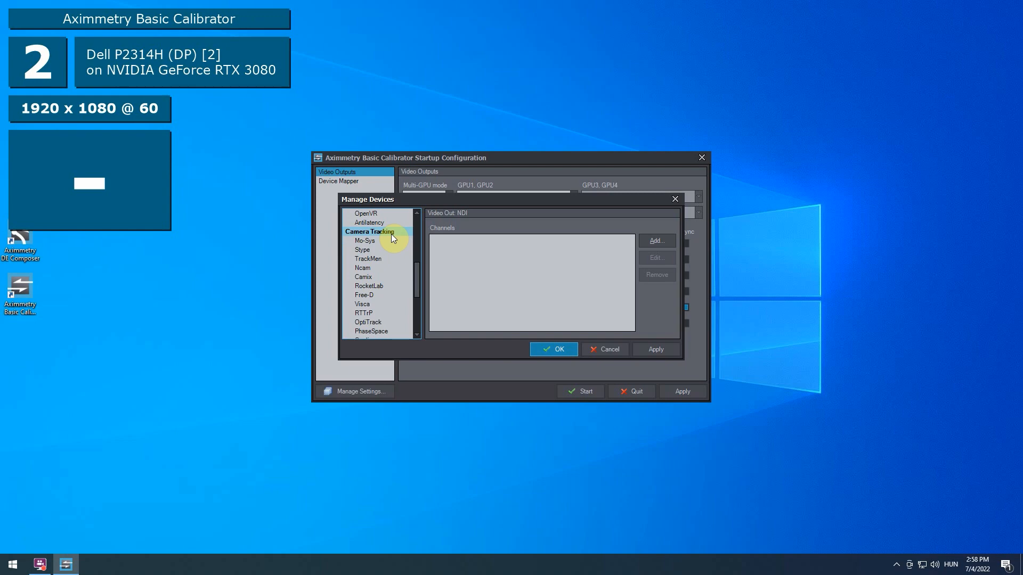
left_click(394, 295)
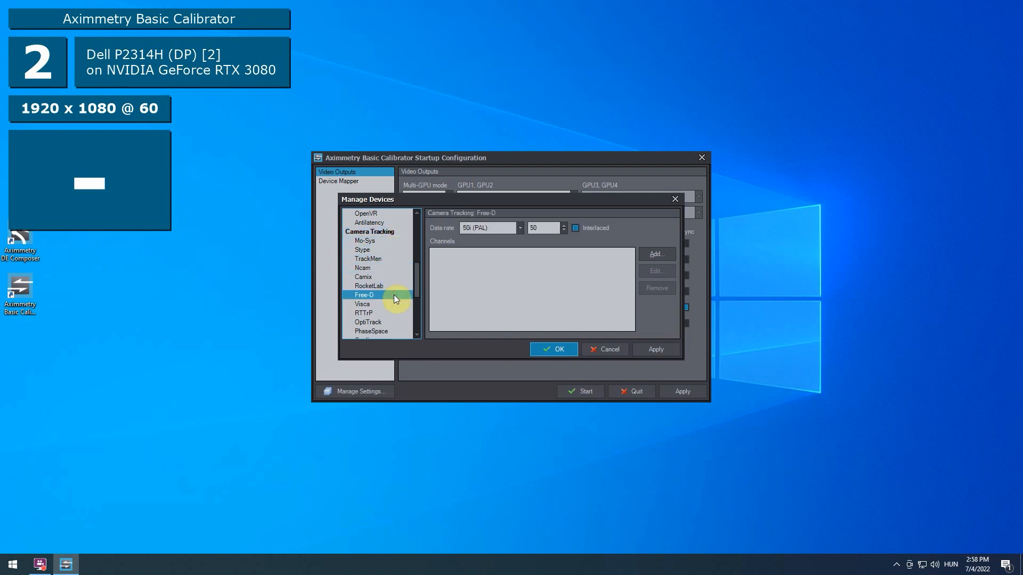
left_click(496, 228)
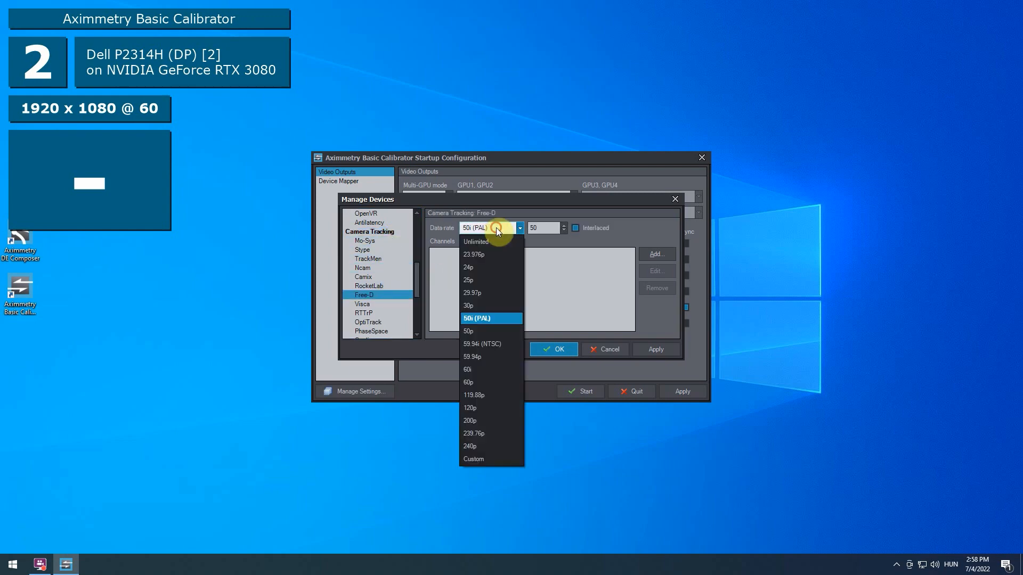
left_click(490, 330)
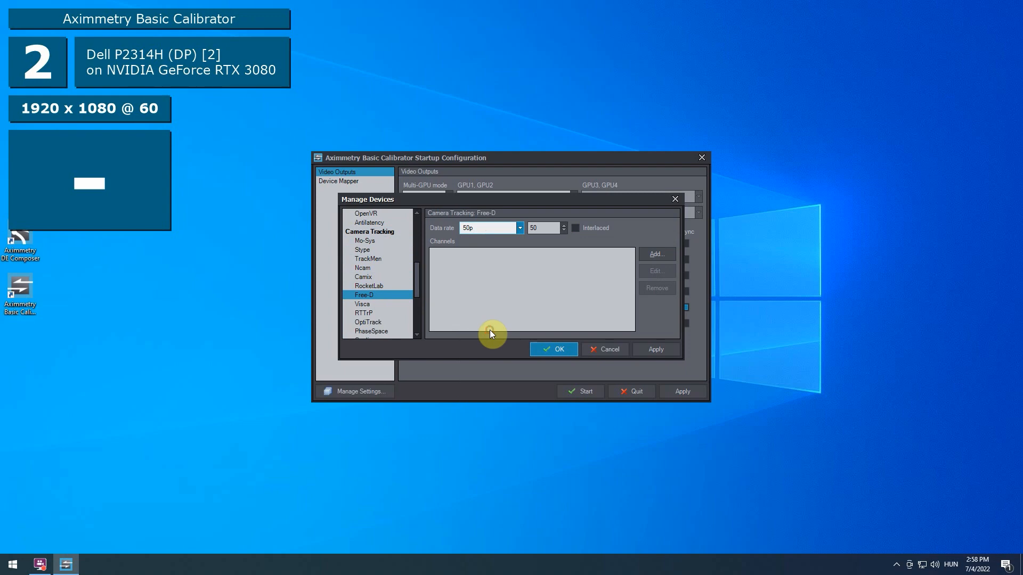
Add a Free-D UDP channel with port 40000 and camera ID 1, and accept the device settings
left_click(667, 257)
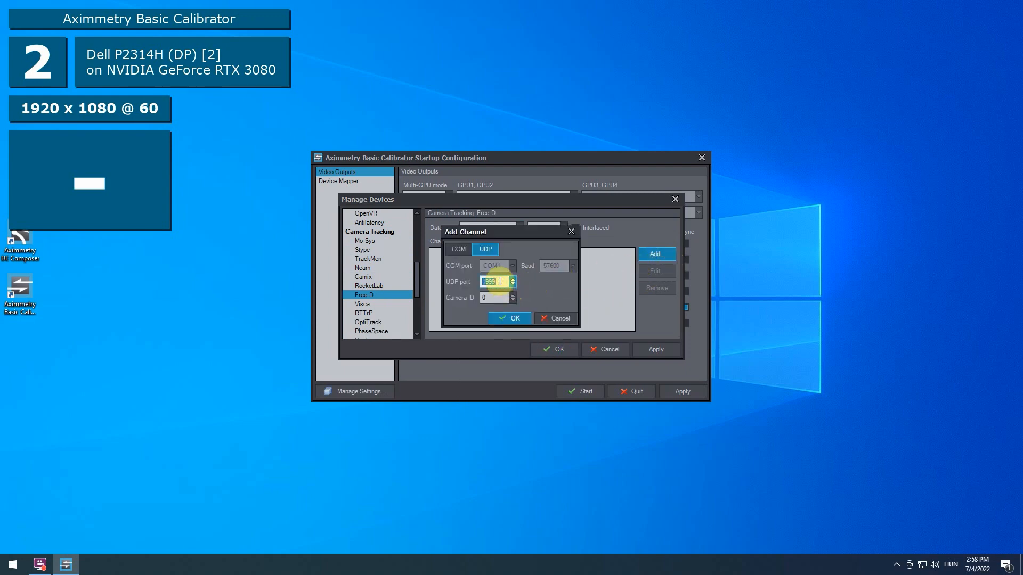
type("40000")
double_click(491, 297)
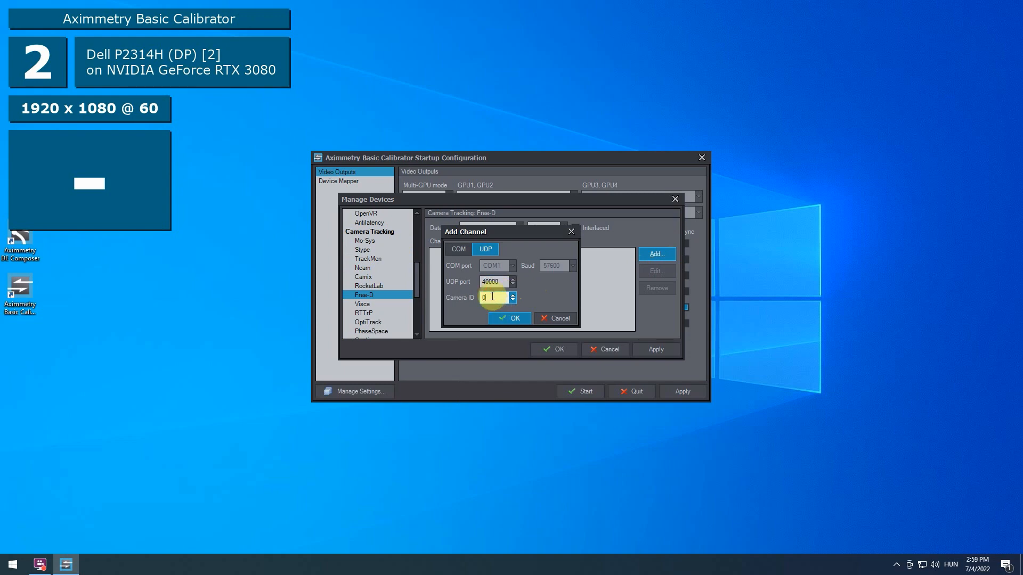
type("1")
left_click(507, 318)
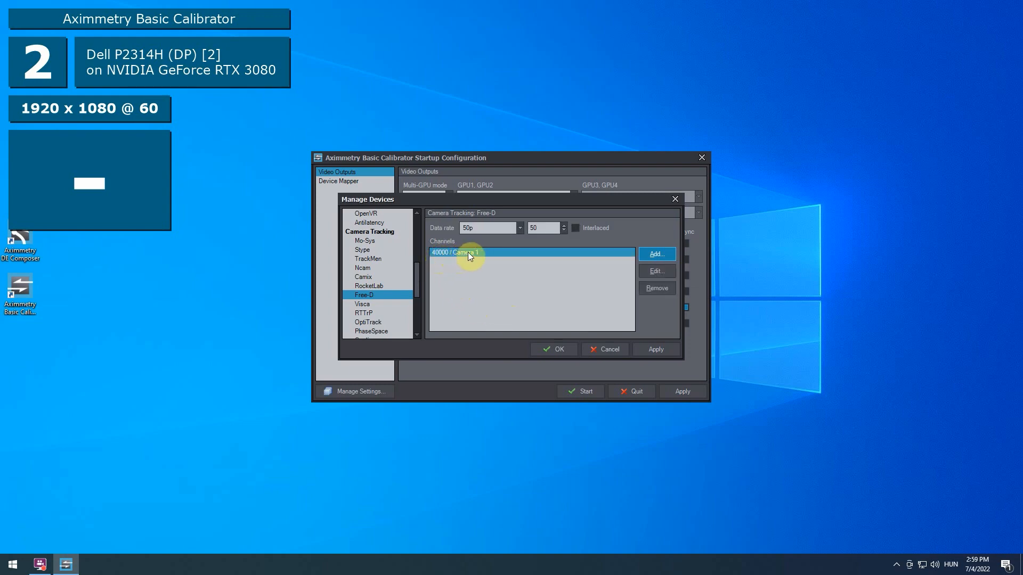
left_click(552, 350)
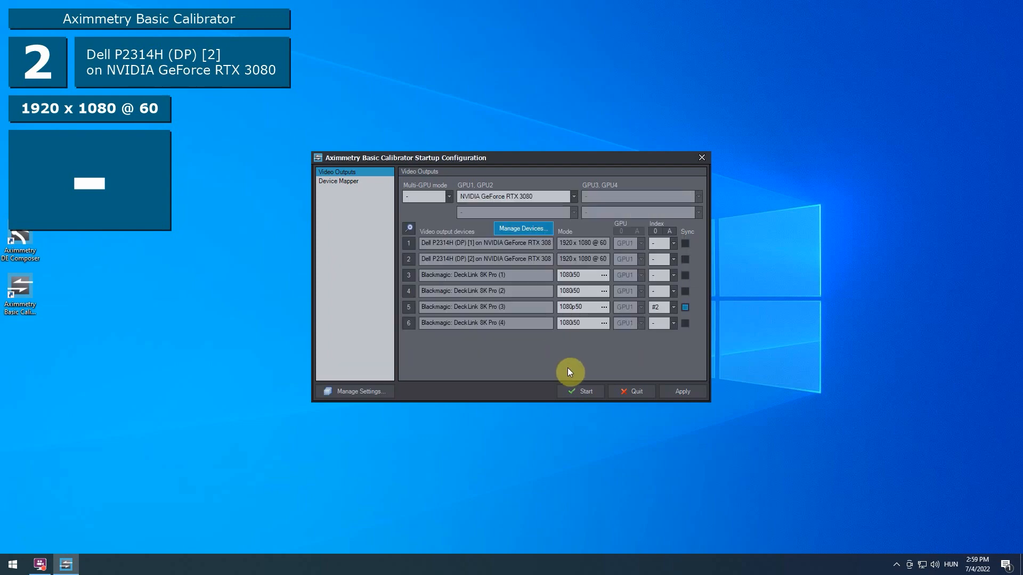
Start the calibrator with Blackmagic DeckLink 8K Pro (2) as video input and Free-D: 40000 / Camera 1 as tracking device
left_click(579, 394)
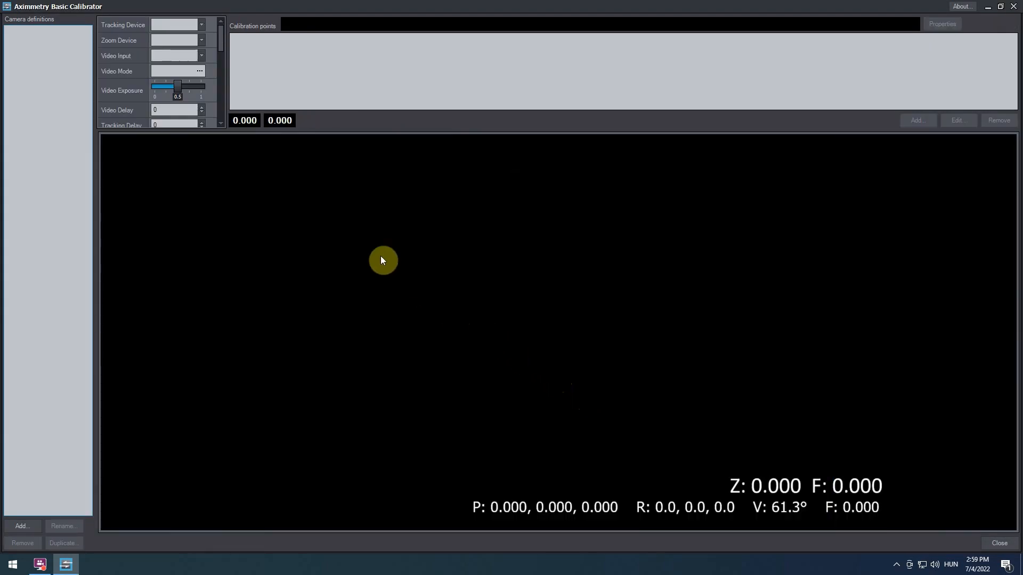
left_click(183, 55)
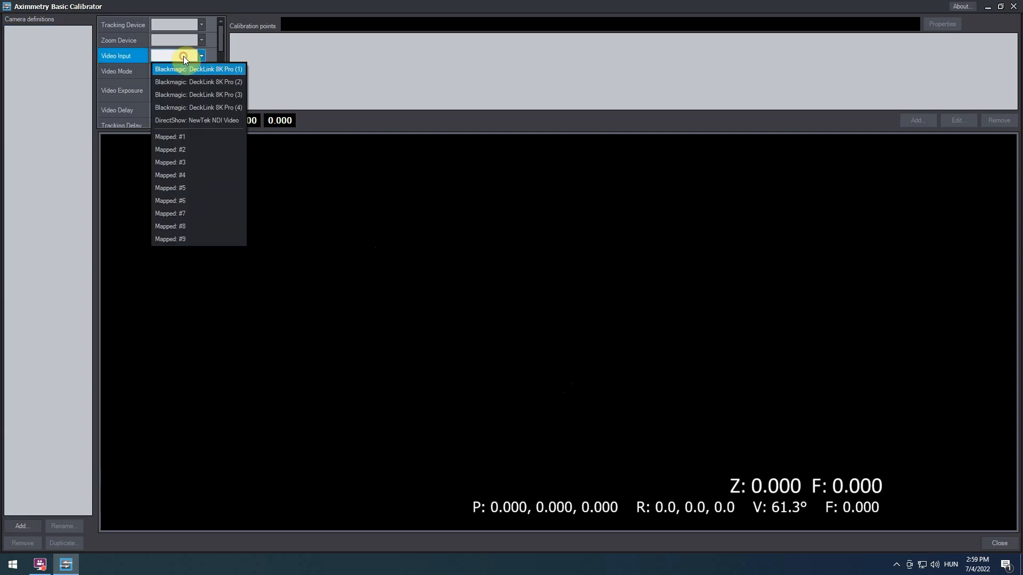
left_click(184, 83)
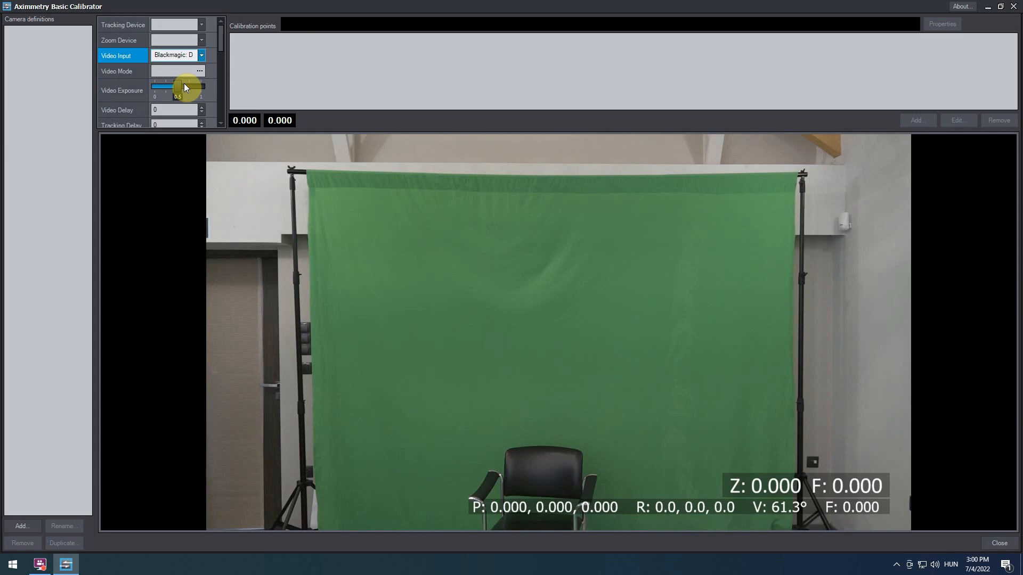
left_click(180, 24)
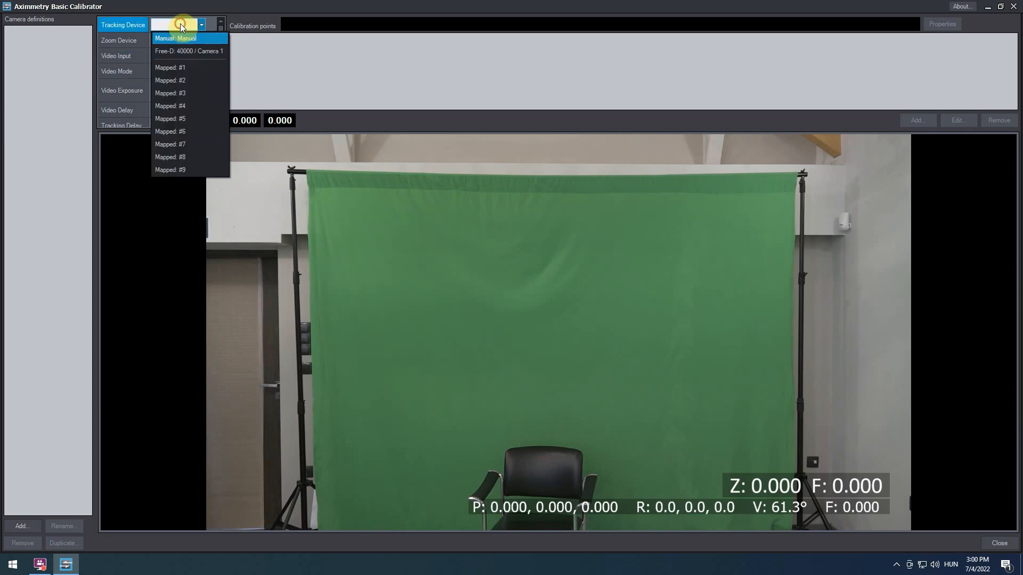
left_click(172, 50)
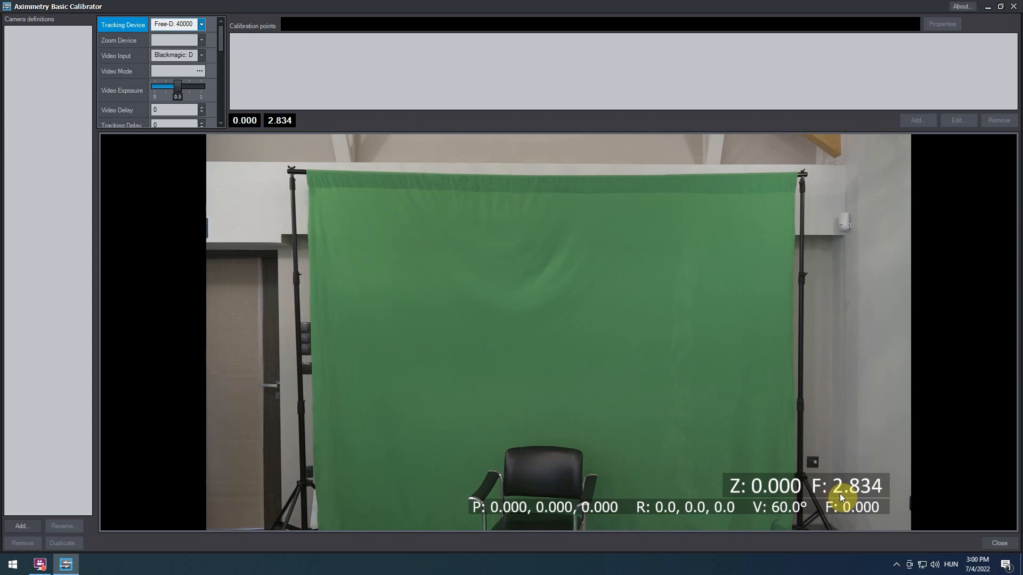
Add a camera definition named Sony BRC-X1000
left_click(27, 525)
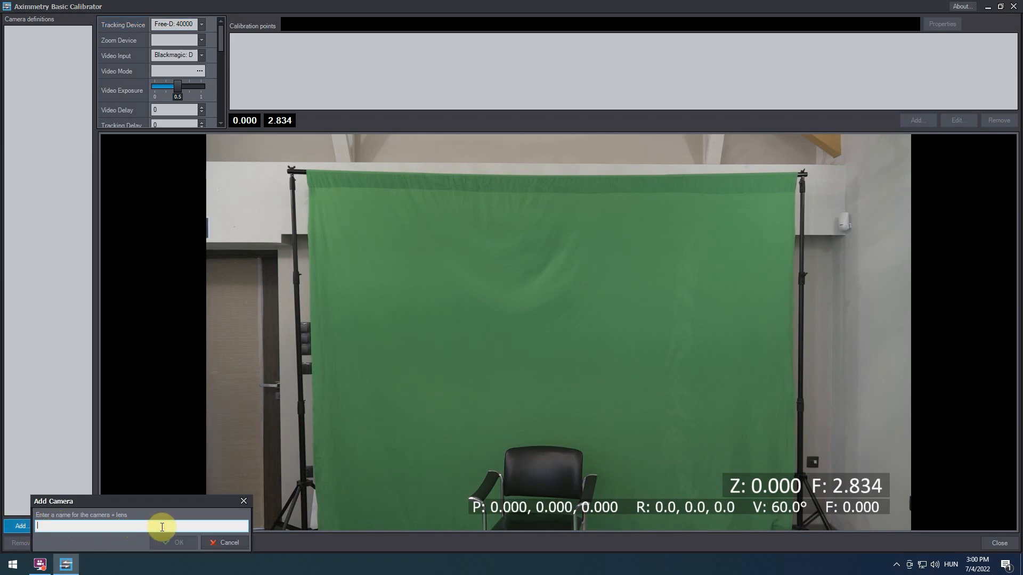
type("Sony BRC-X1000")
left_click(175, 541)
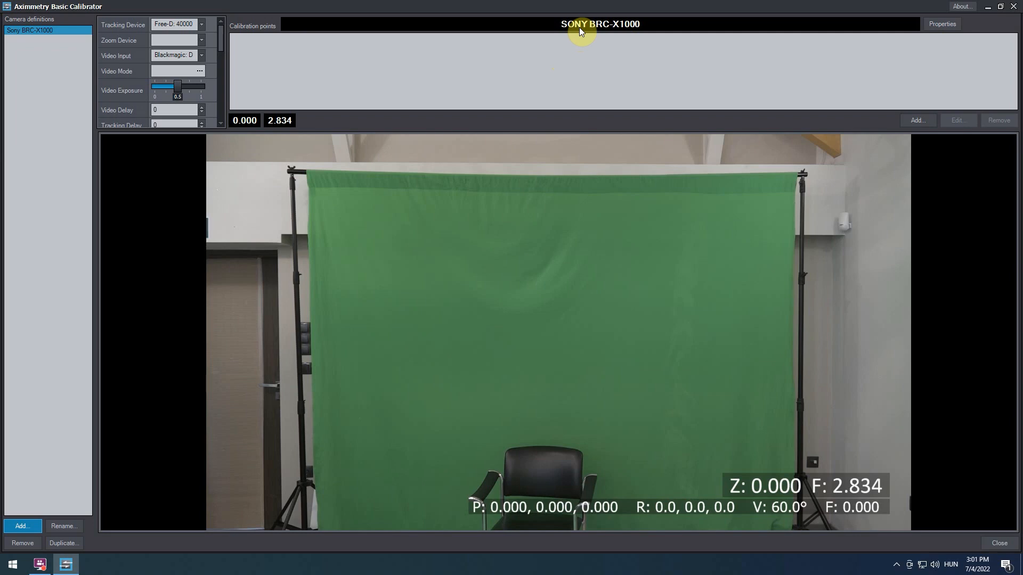
Set the camera's sensor width to 13.305 mm and its PTZ rotation center height from the floor to 153.1 cm
left_click(942, 24)
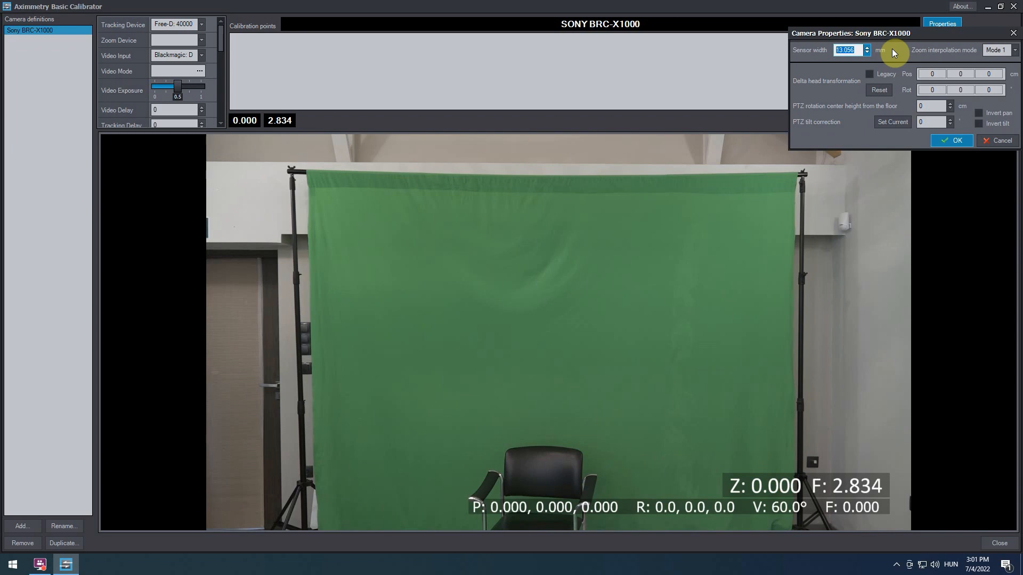
type("13.305")
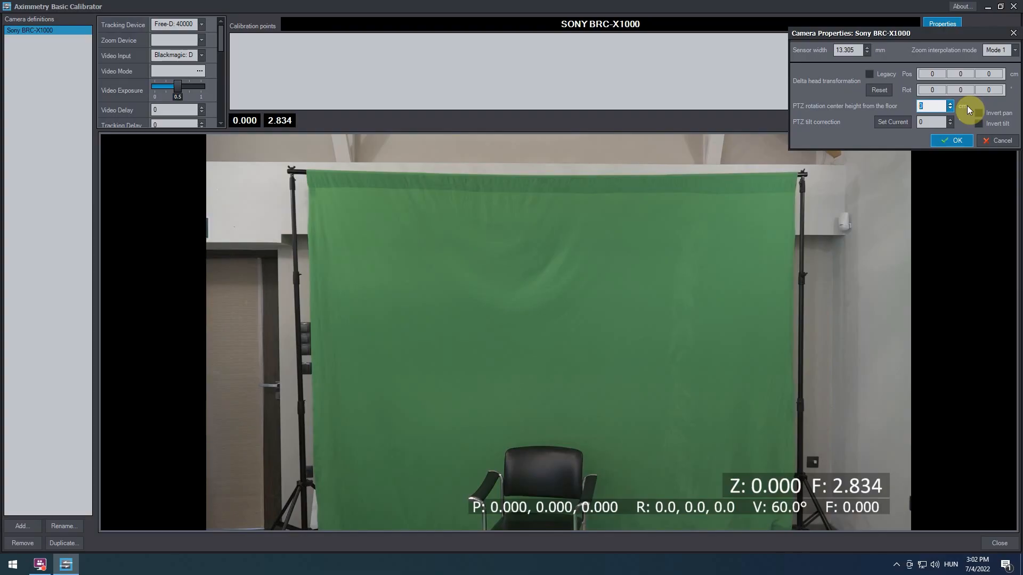
type("153.1")
left_click(960, 139)
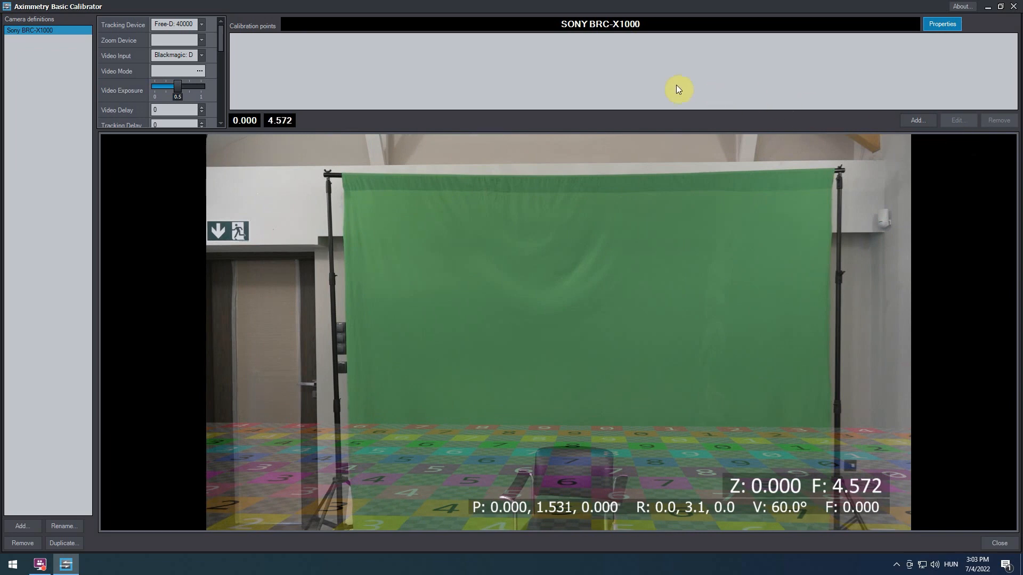
Set the tracking delay to 1.5
scroll(142, 75, "down", 1)
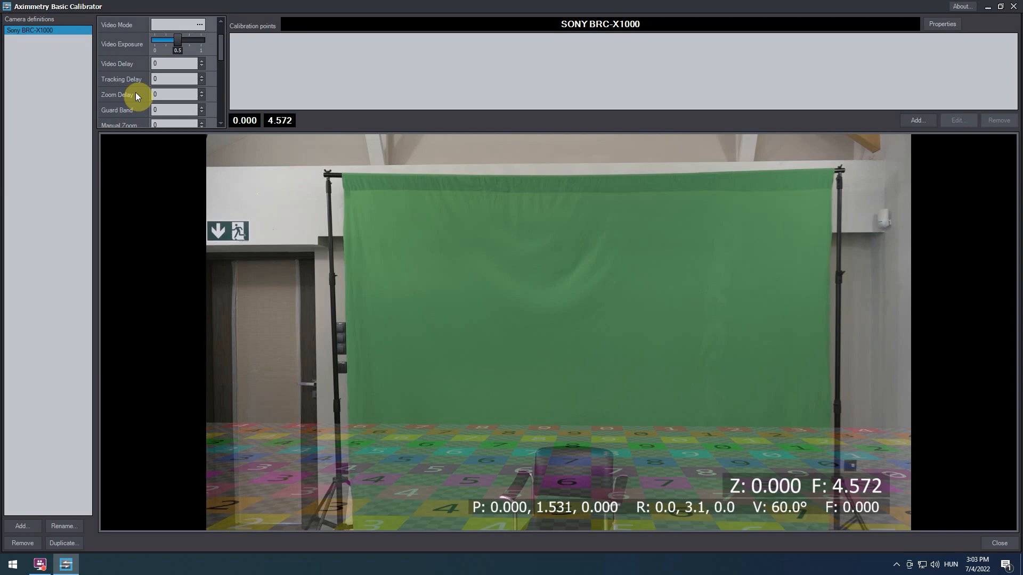
left_click(166, 80)
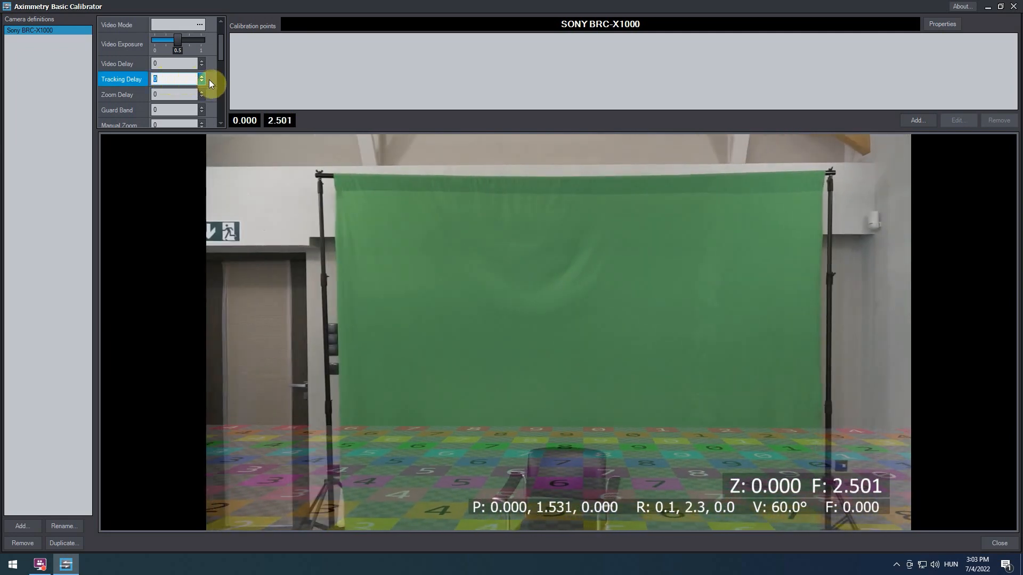
type("1")
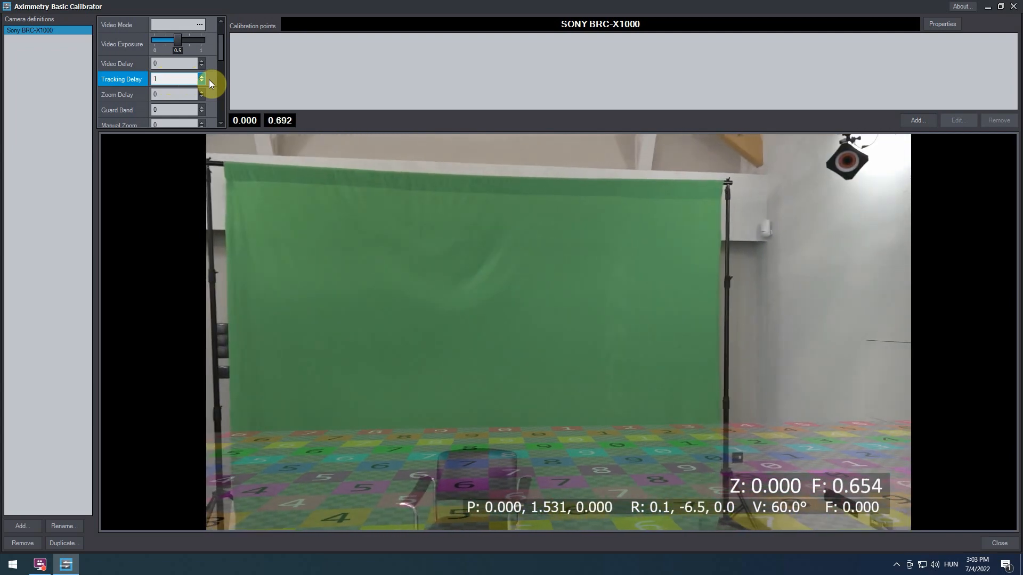
type(".4")
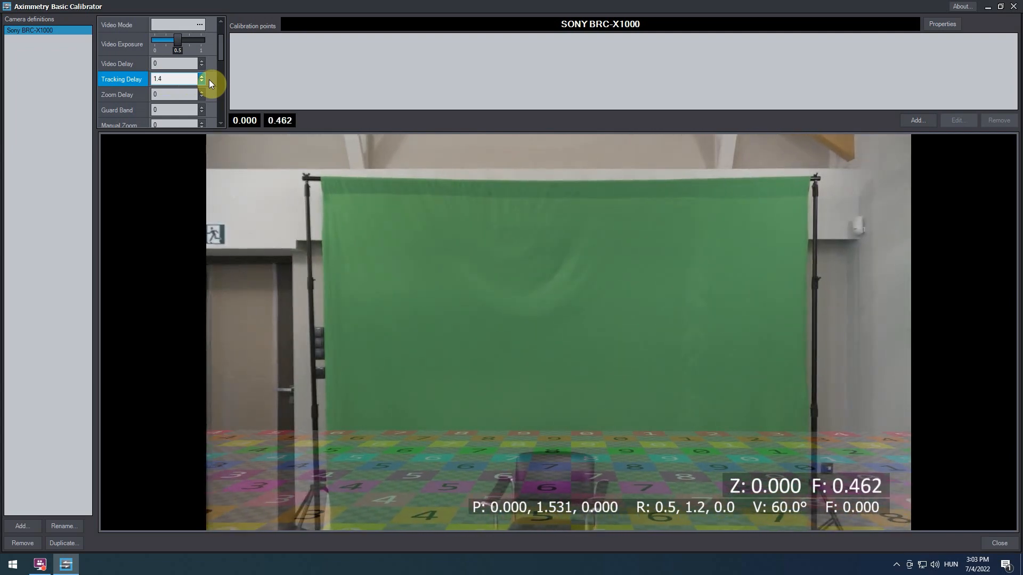
key("Up")
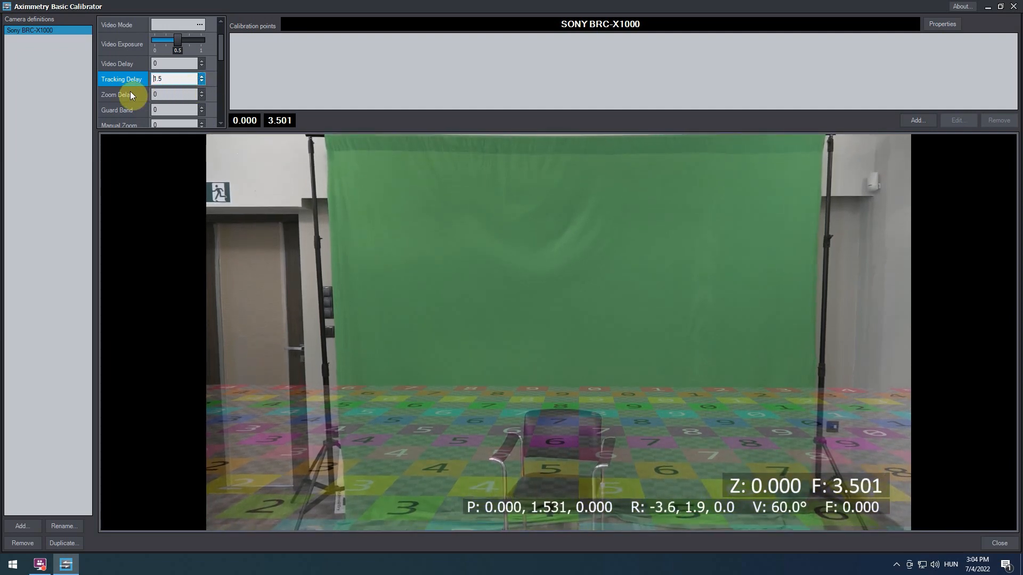
Adjust the Pan Virtual value to 1.34 to align the virtual floor grid with the studio image
key("Tab")
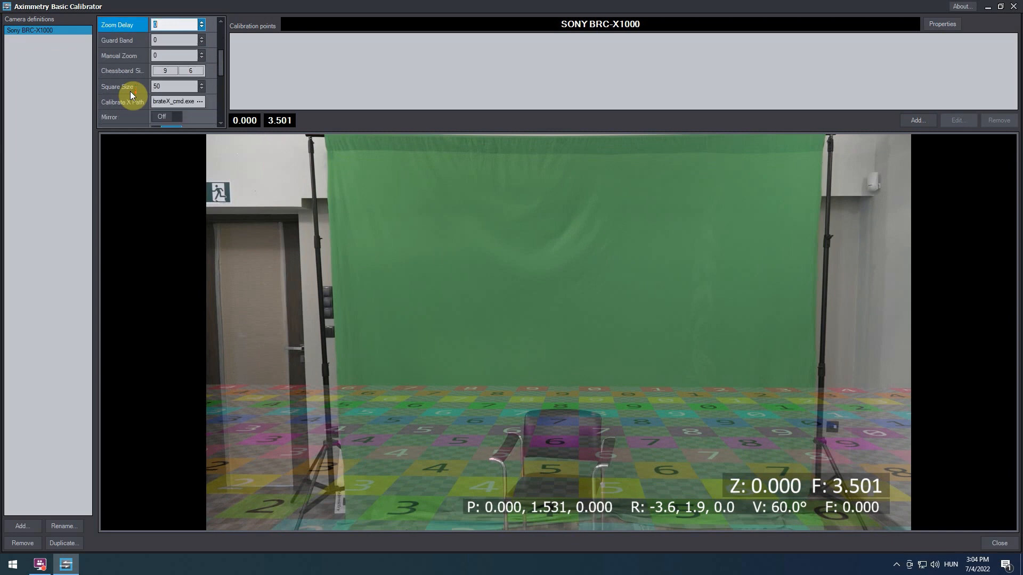
key("Tab")
key("Tab")
key("Tab")
key("Tab")
key("Tab")
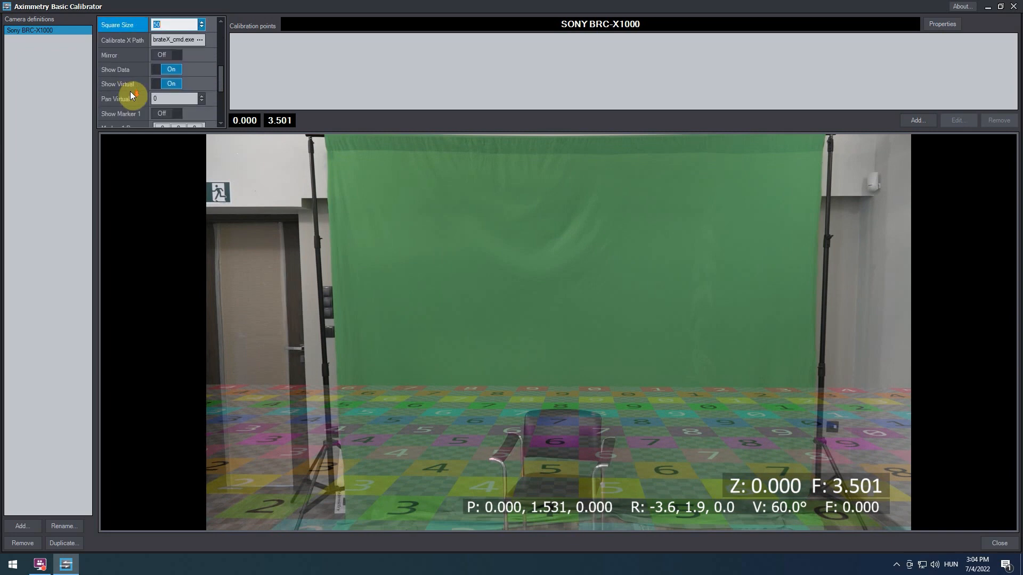
left_click(168, 99)
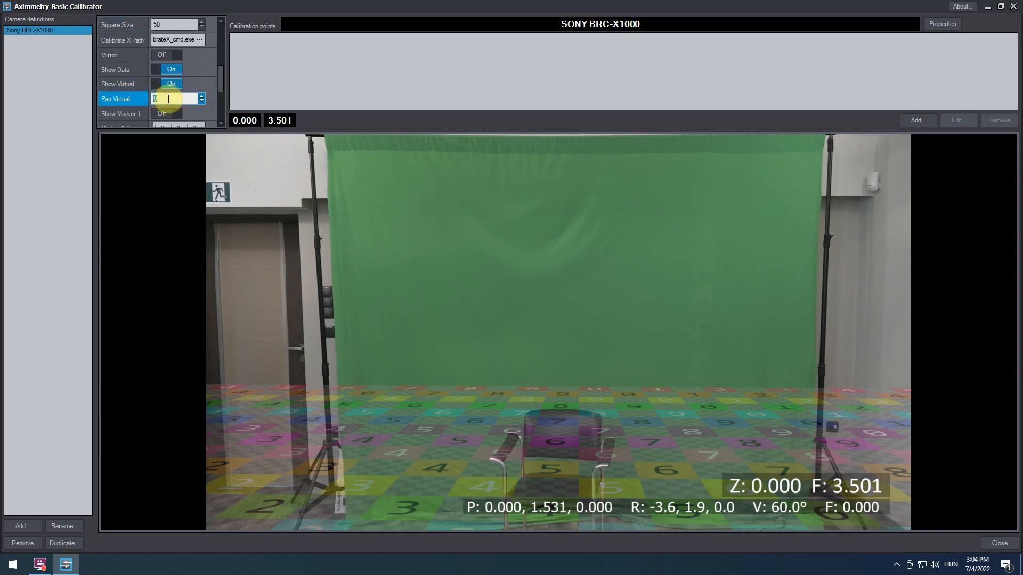
type("-0.16")
scroll(169, 99, "up", 20)
scroll(169, 99, "up", 20)
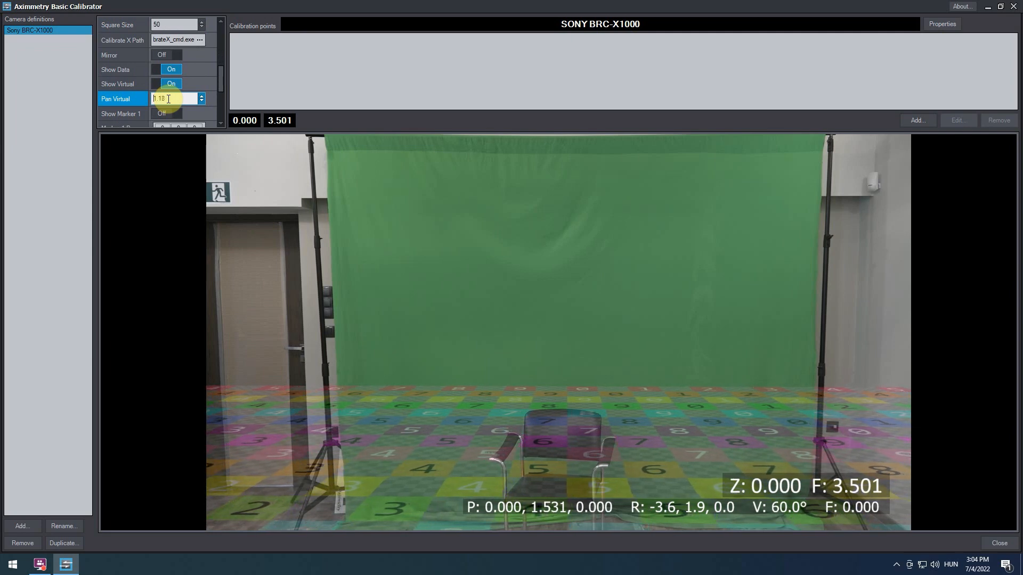
scroll(168, 100, "up", 16)
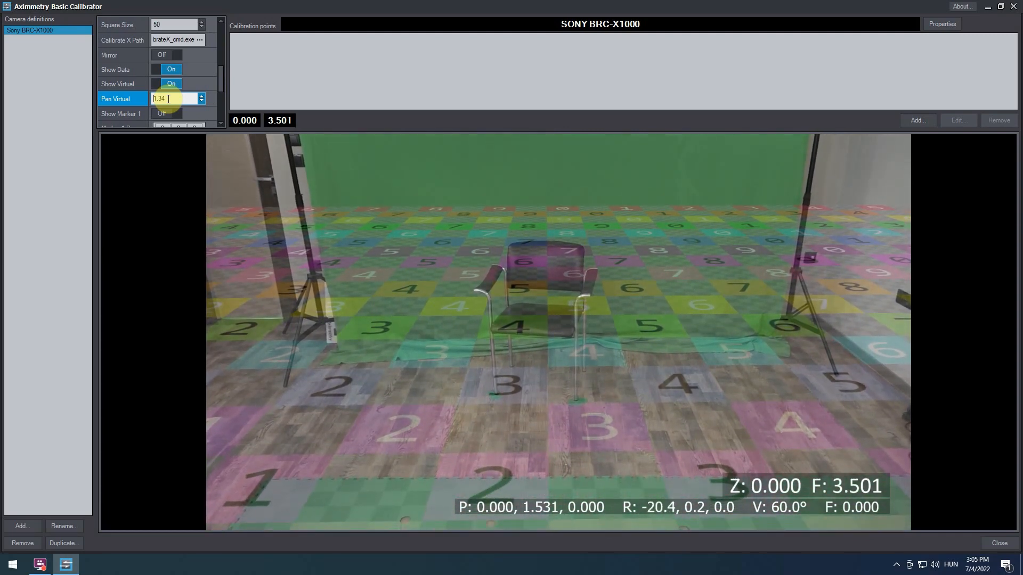
Show Marker 1 and place it beside the chair's front leg at X 0.24, Z 3.04
scroll(169, 99, "down", 4)
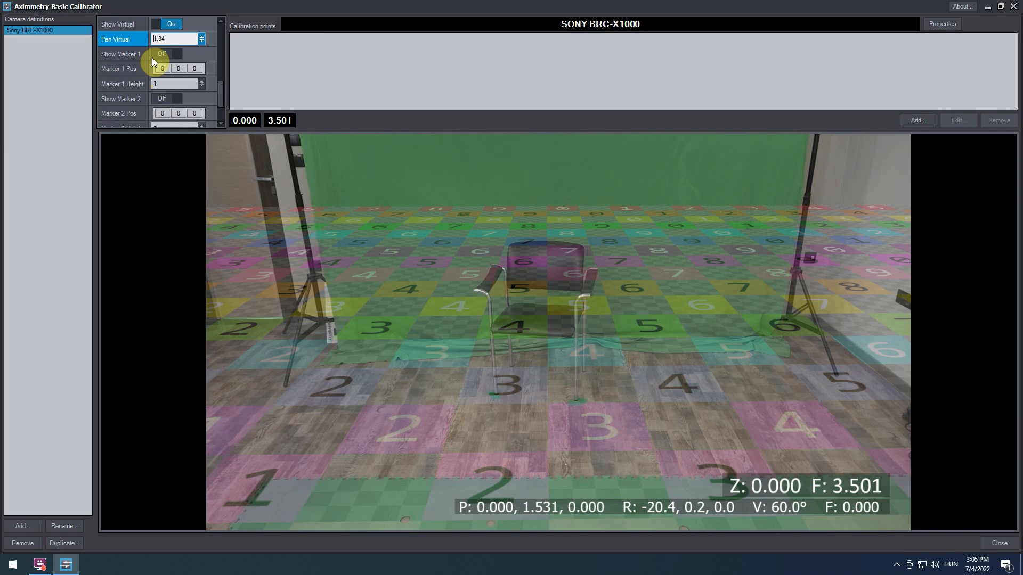
left_click(169, 56)
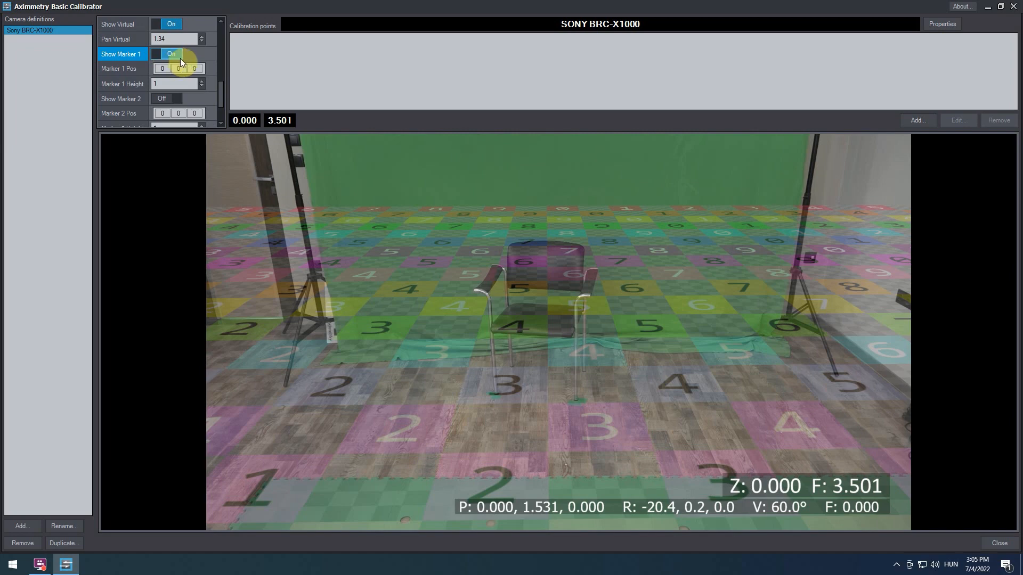
left_click(196, 69)
type(".6")
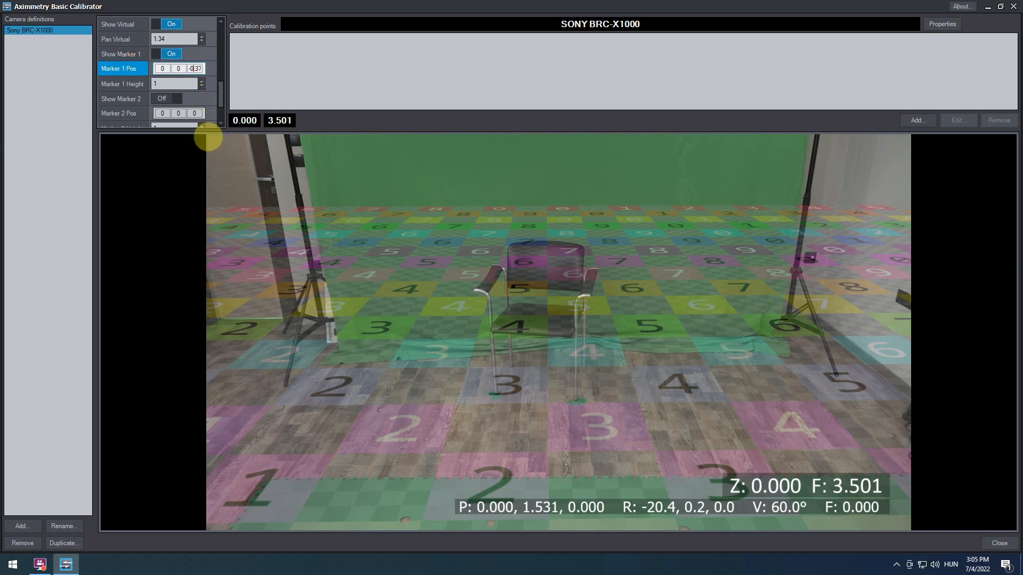
left_click_drag(216, 526, 270, 141)
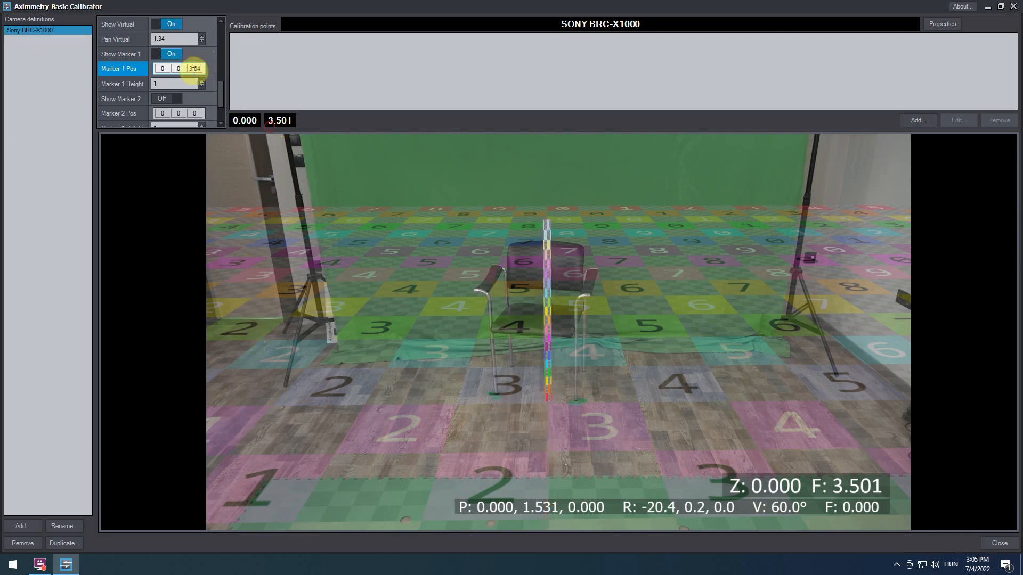
mouse_move(163, 67)
left_mouse_down()
mouse_move(172, 84)
mouse_move(184, 38)
left_mouse_up()
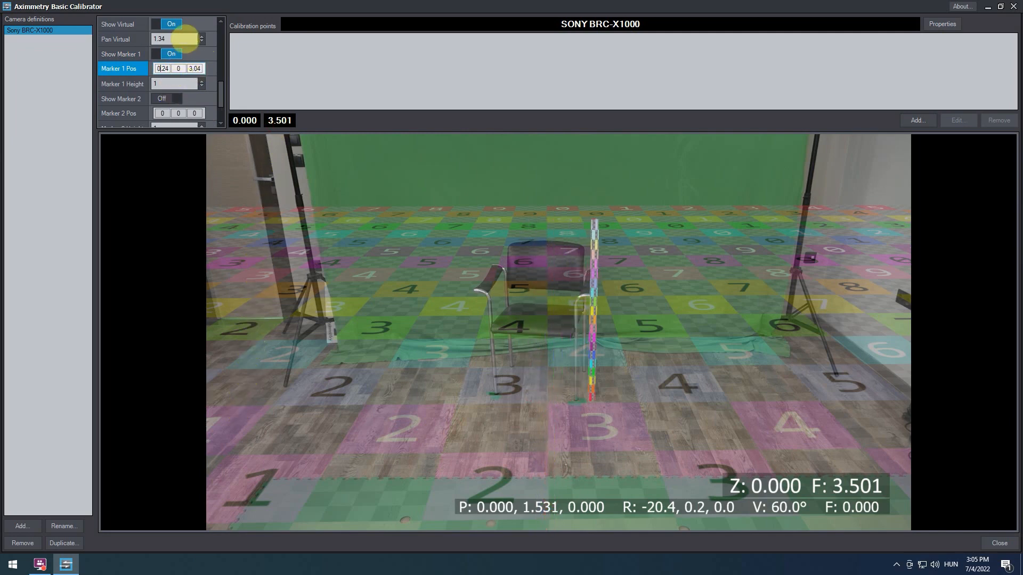
left_click(165, 68)
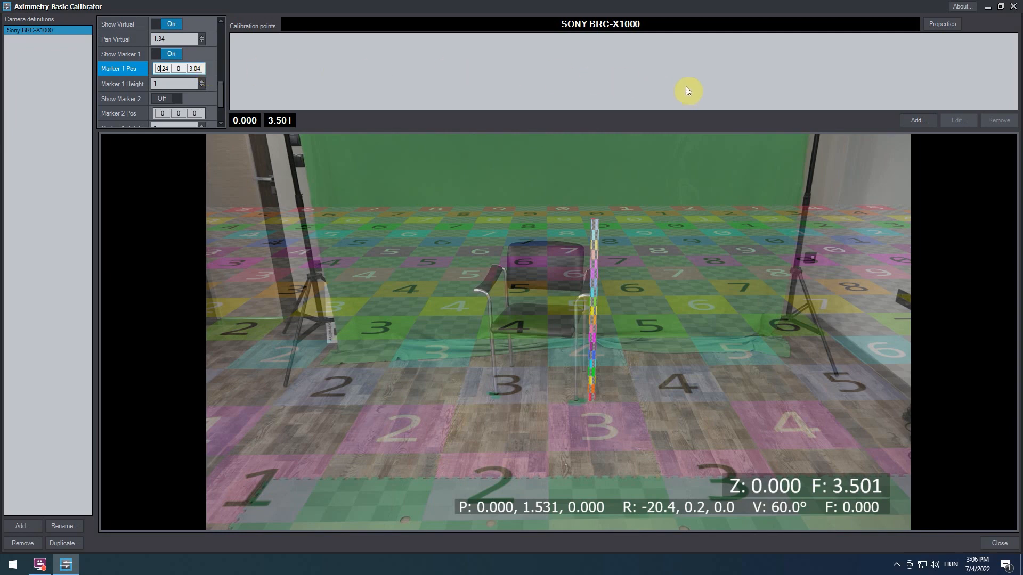
Add a calibration point at zoom 0, focus 3.501 with a focal length of 10.822 mm
left_click(922, 120)
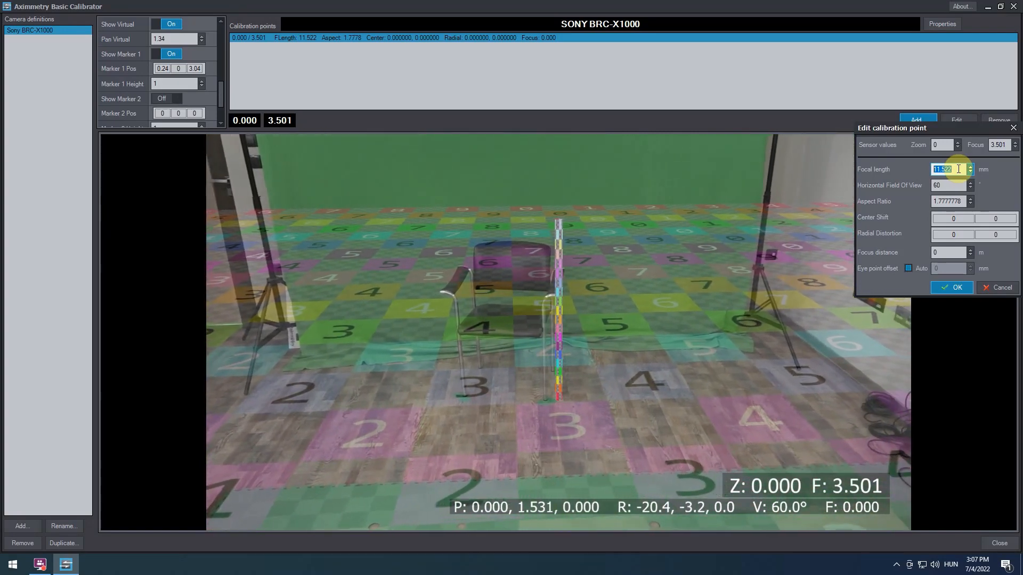
scroll(958, 169, "down", 1)
scroll(958, 169, "down", 3)
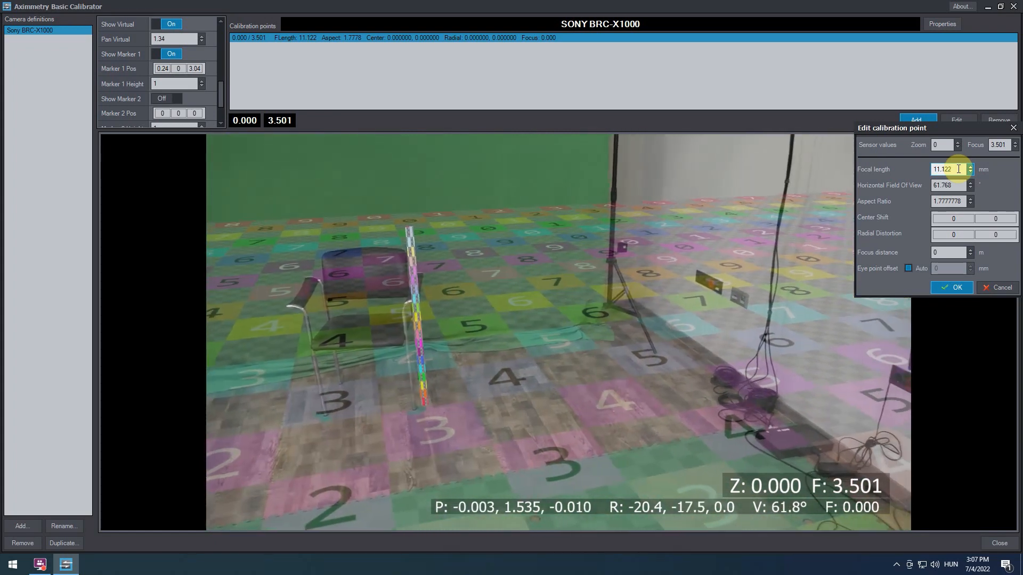
scroll(958, 169, "down", 1)
scroll(958, 169, "down", 1)
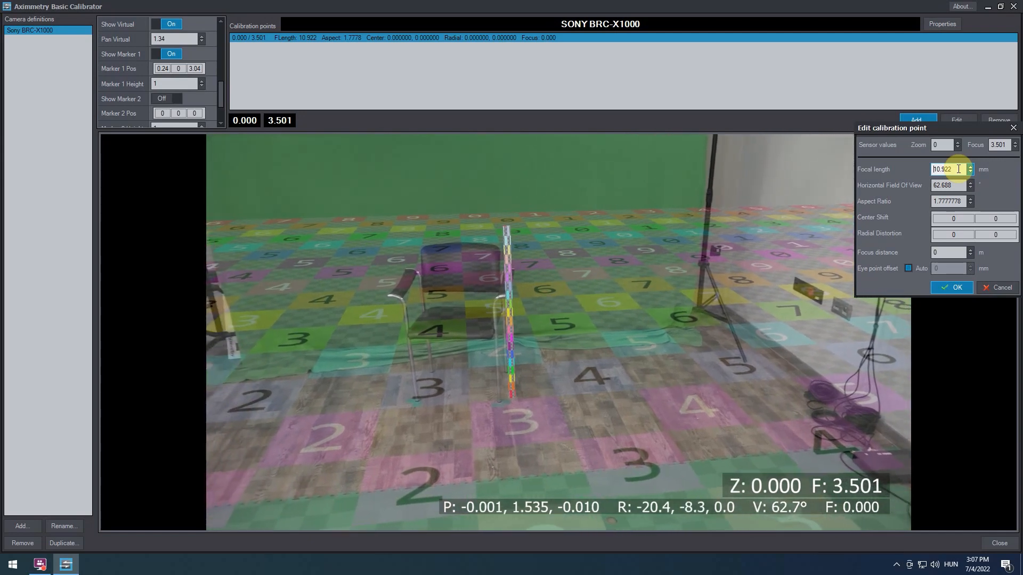
scroll(959, 169, "up", 1)
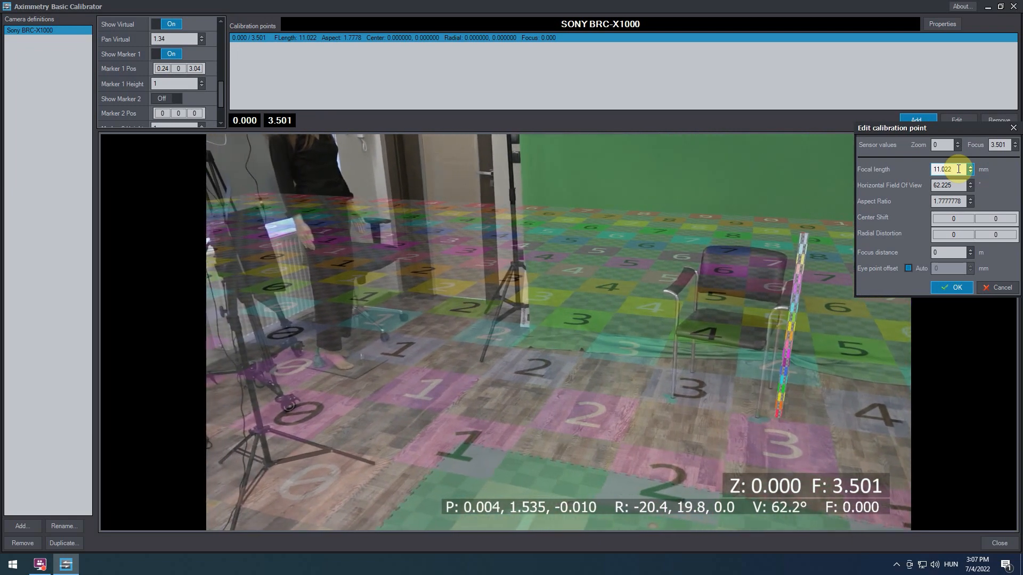
scroll(958, 169, "up", 1)
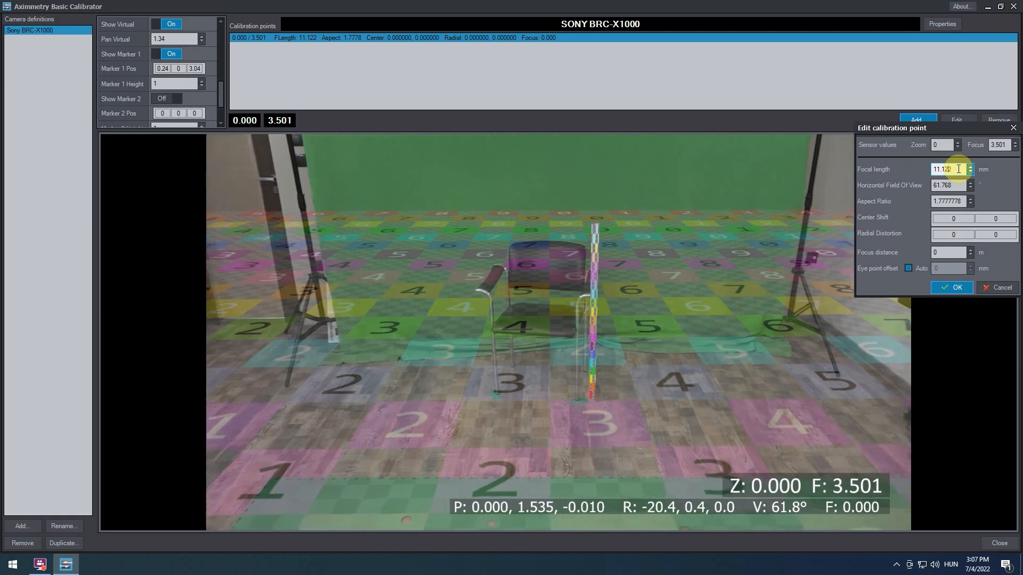
scroll(958, 169, "down", 1)
scroll(959, 169, "down", 2)
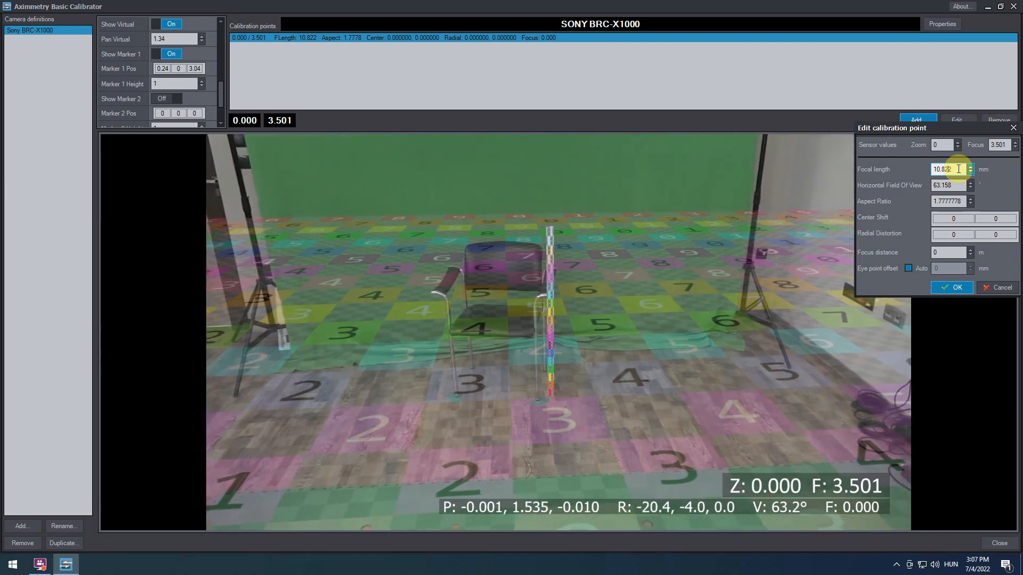
left_click(954, 289)
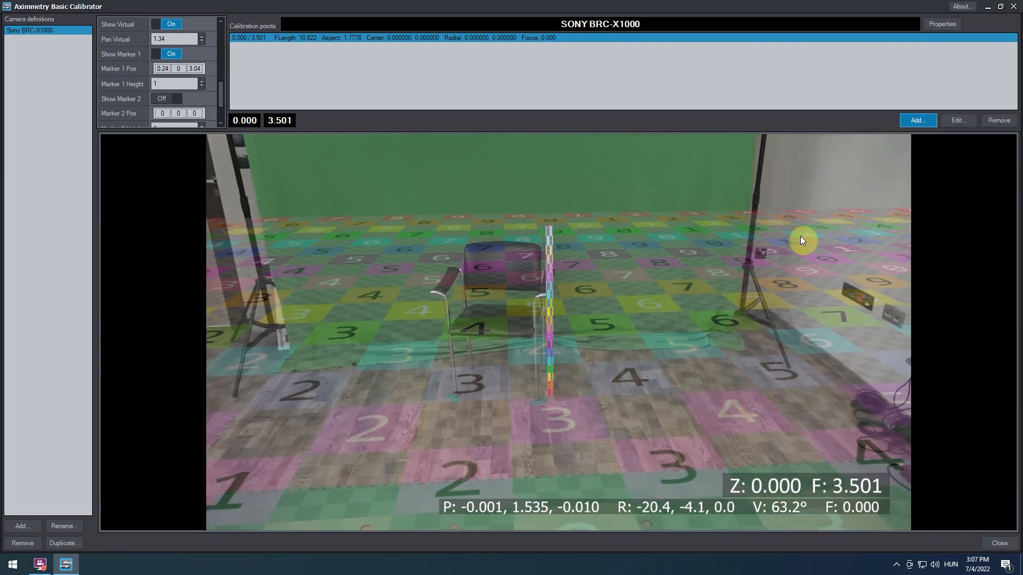
Move Marker 1 onto the chair's front leg at about X 0.15, Z 2.97
left_click(164, 68)
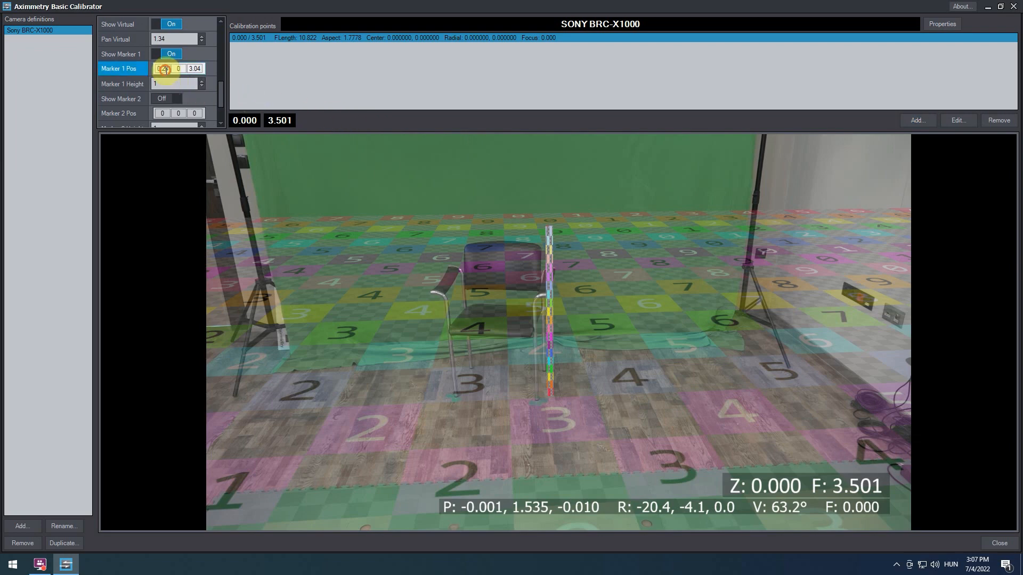
scroll(166, 70, "down", 7)
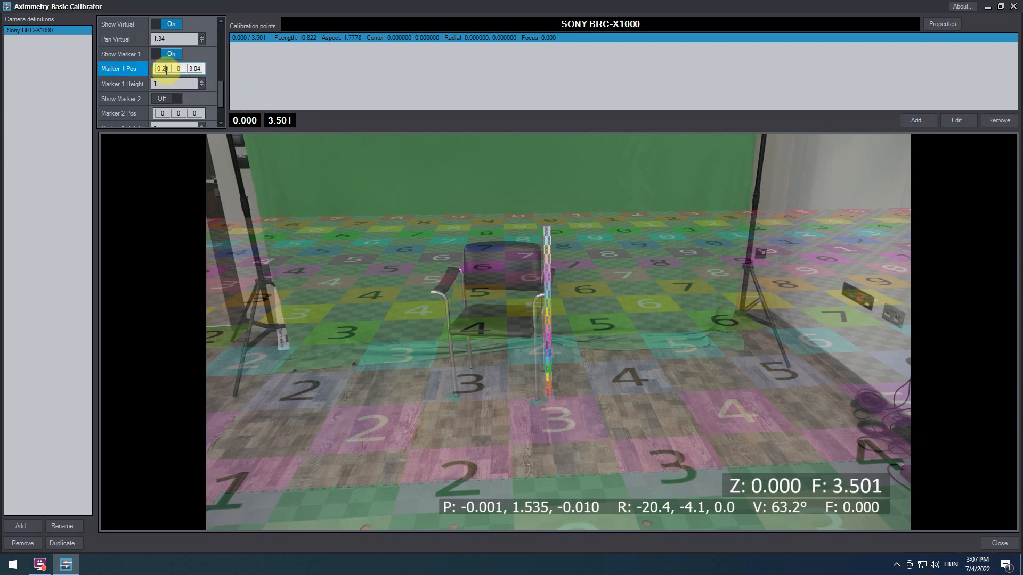
scroll(166, 70, "down", 2)
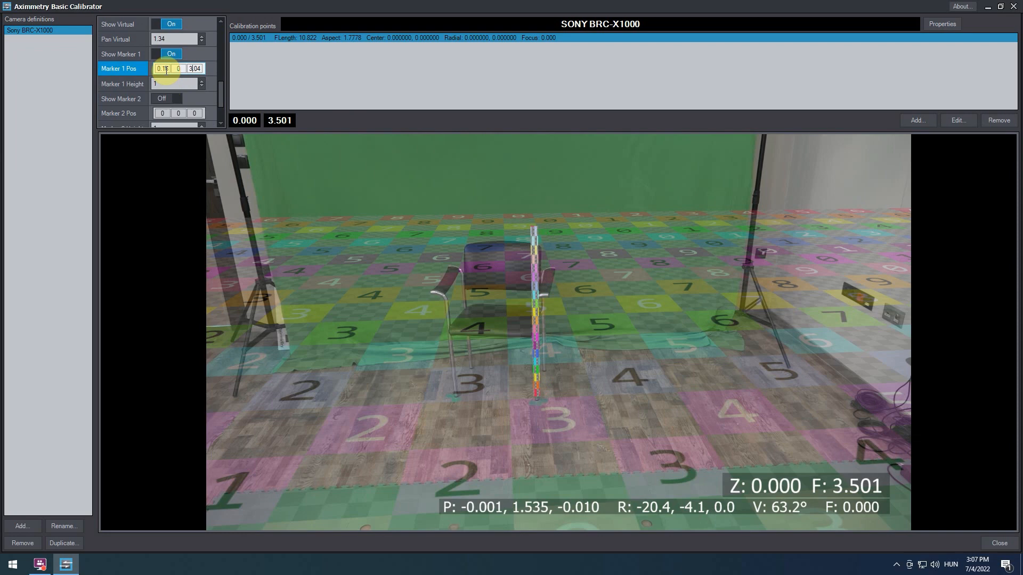
key("Down")
key("Down")
key("Down")
key("Down")
key("Down")
key("Down")
key("Down")
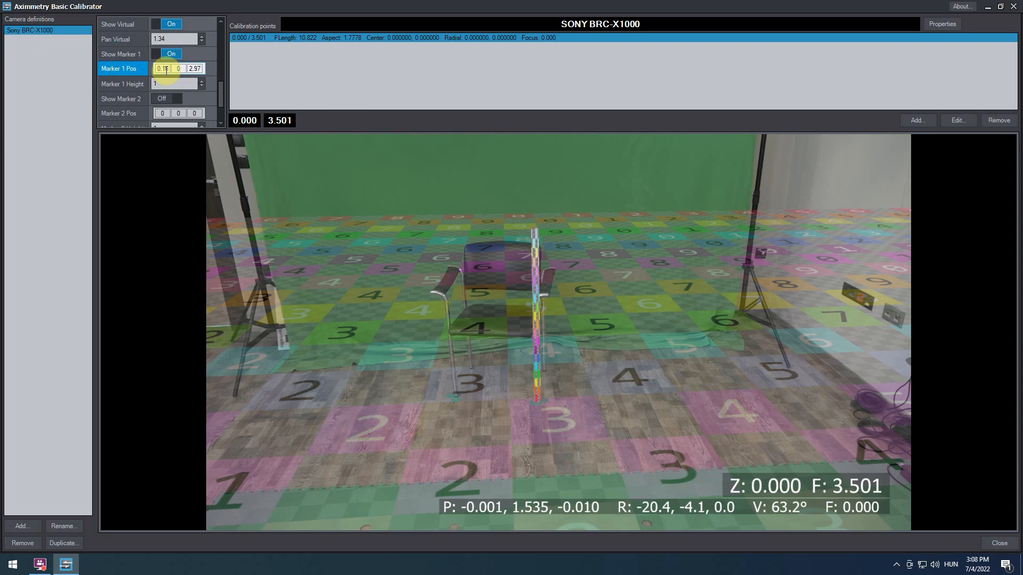
scroll(166, 70, "down", 1)
scroll(166, 70, "down", 1)
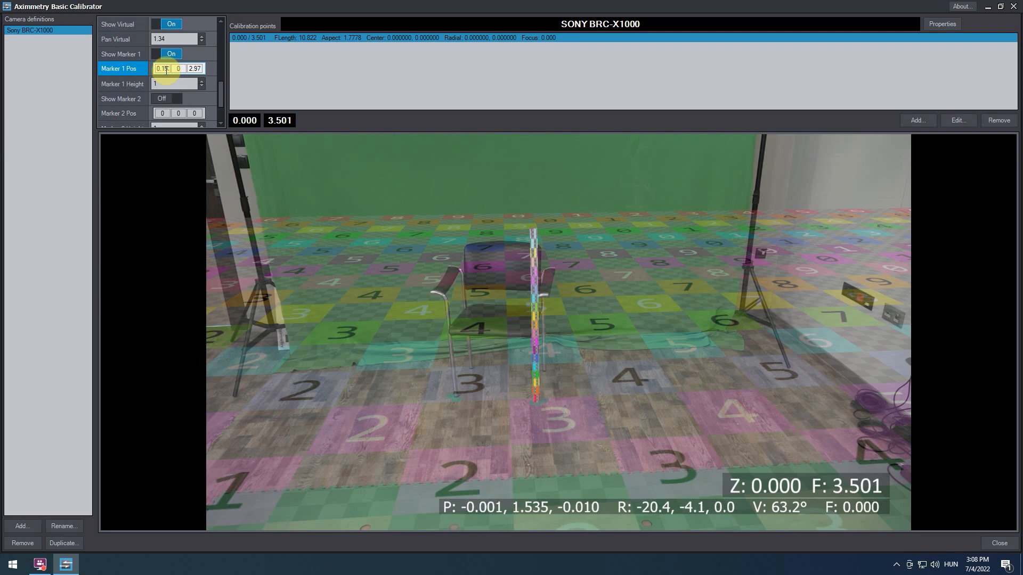
Show Marker 2 and position it at the chair's rear leg, at about X 0.23, Z 3.38
left_click(170, 99)
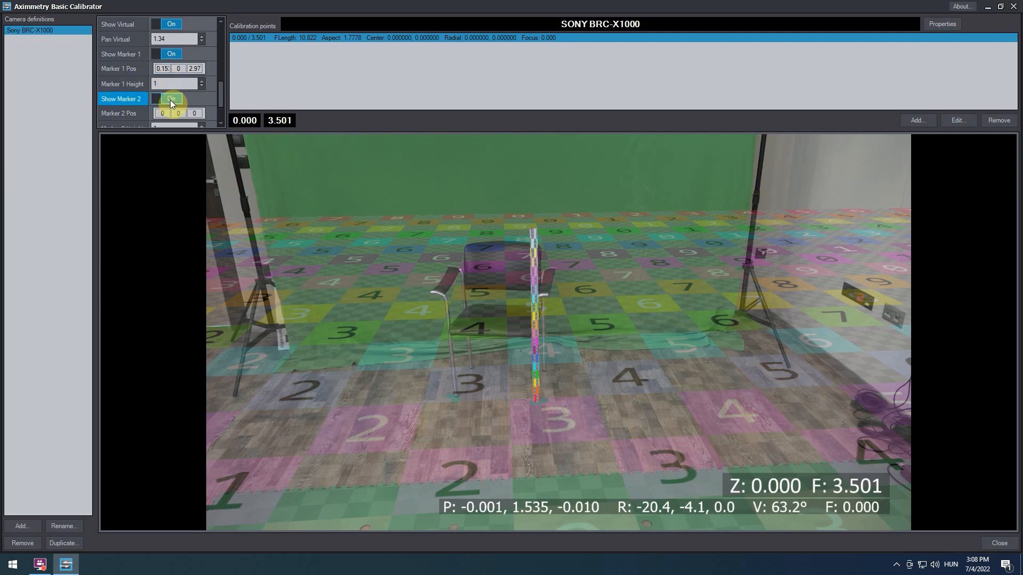
left_click(194, 113)
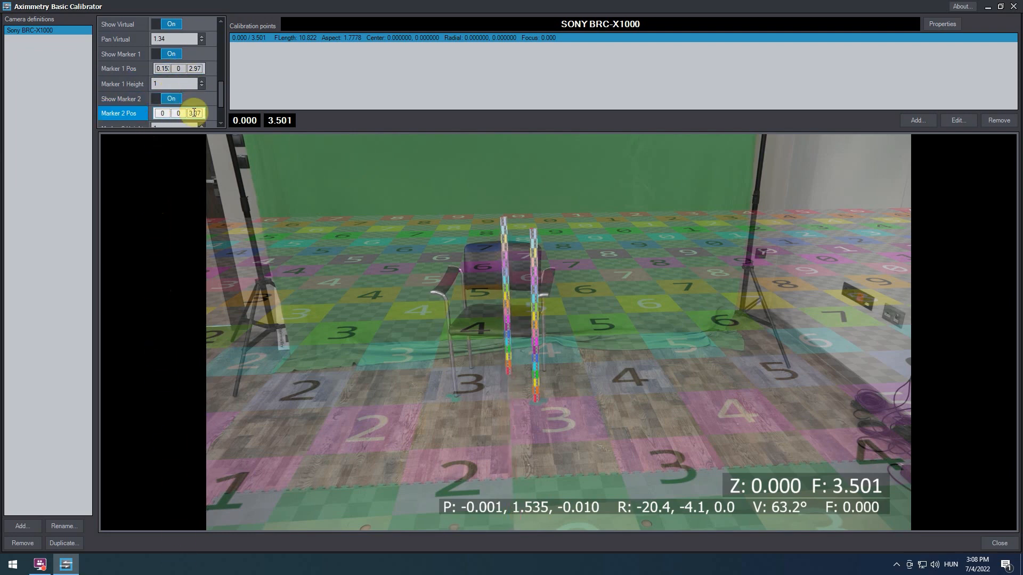
left_click_drag(193, 112, 194, 113)
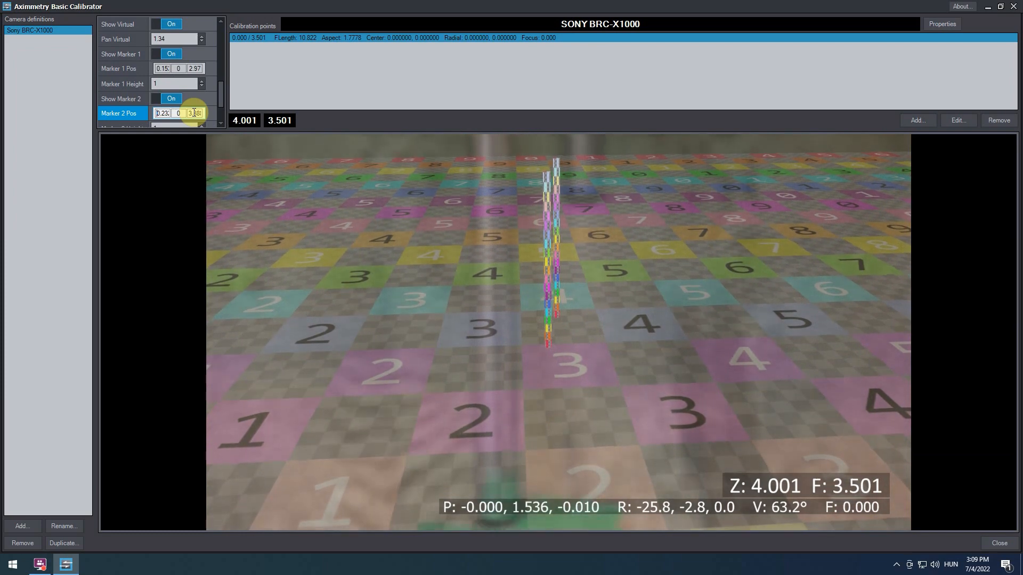
Add a calibration point at zoom 4.001, focus 3.501 with a focal length of 126.822 mm
left_click(933, 123)
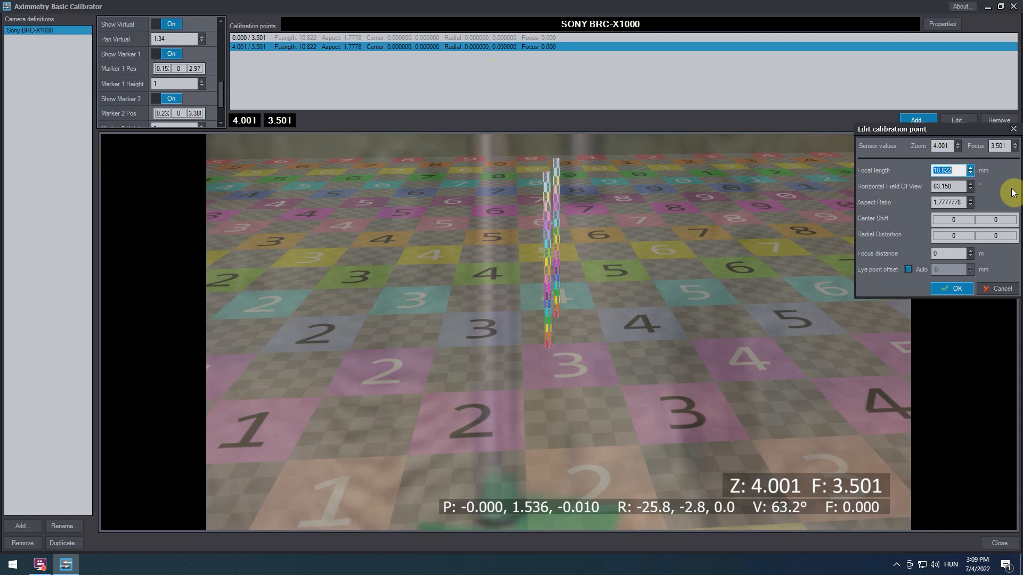
key("Up")
key("Up")
key("Up")
key("Up")
key("Up")
key("Up")
key("Up")
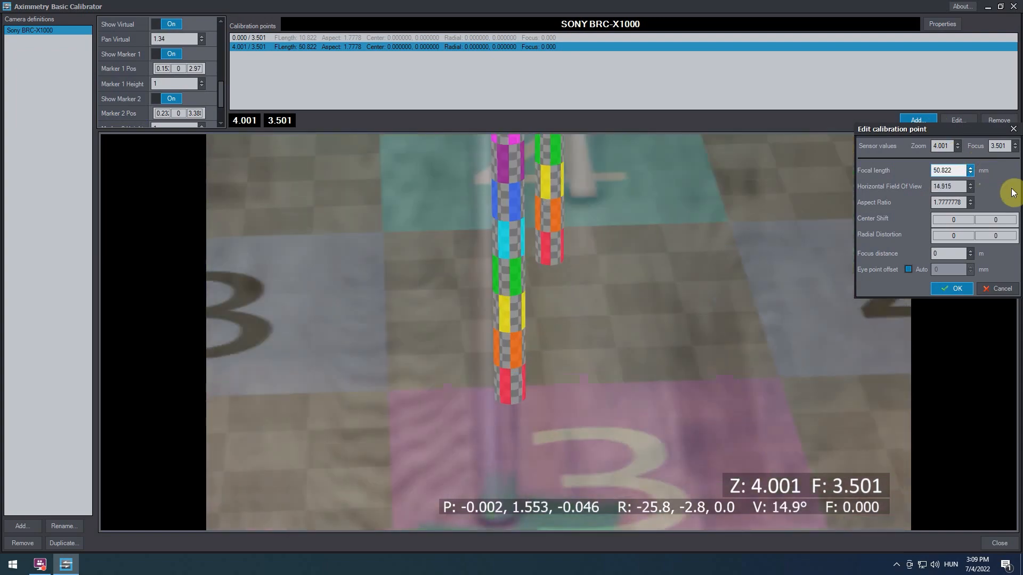
key("Up")
key("Up")
key("Up")
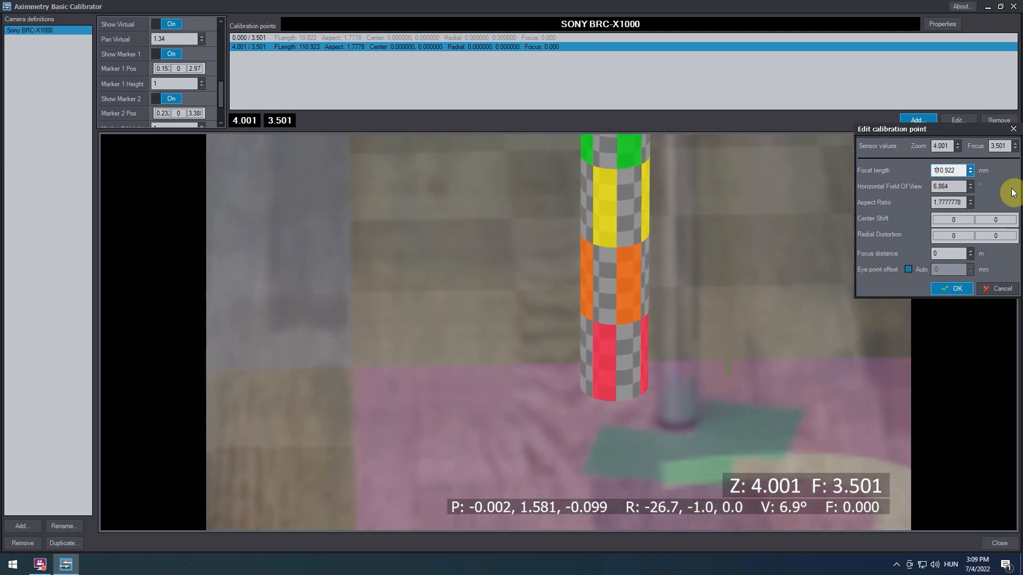
key("Up")
key("Up")
key("Up")
key("Up")
key("Up")
key("Up")
key("Up")
key("Up")
key("Up")
key("Up")
key("Up")
key("Up")
key("Up")
key("Up")
key("Up")
key("Up")
key("Up")
key("Up")
key("Up")
key("Up")
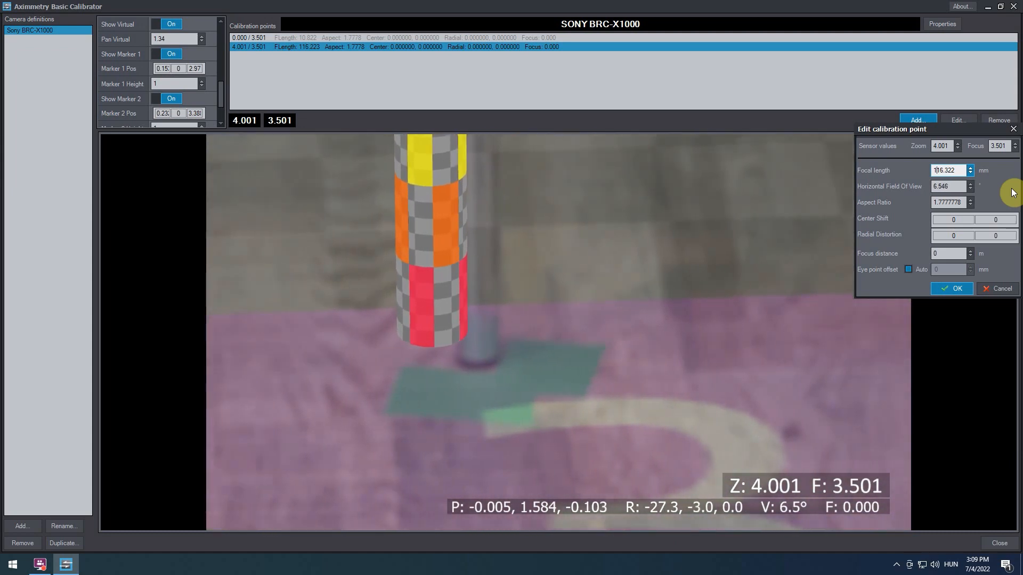
key("Up")
key("Up")
key("Up")
key("Up")
key("Up")
key("Up")
key("Up")
key("Up")
key("Up")
key("Up")
key("Up")
key("Up")
key("Up")
key("Up")
key("Up")
key("Up")
key("Up")
key("Up")
key("Up")
key("Up")
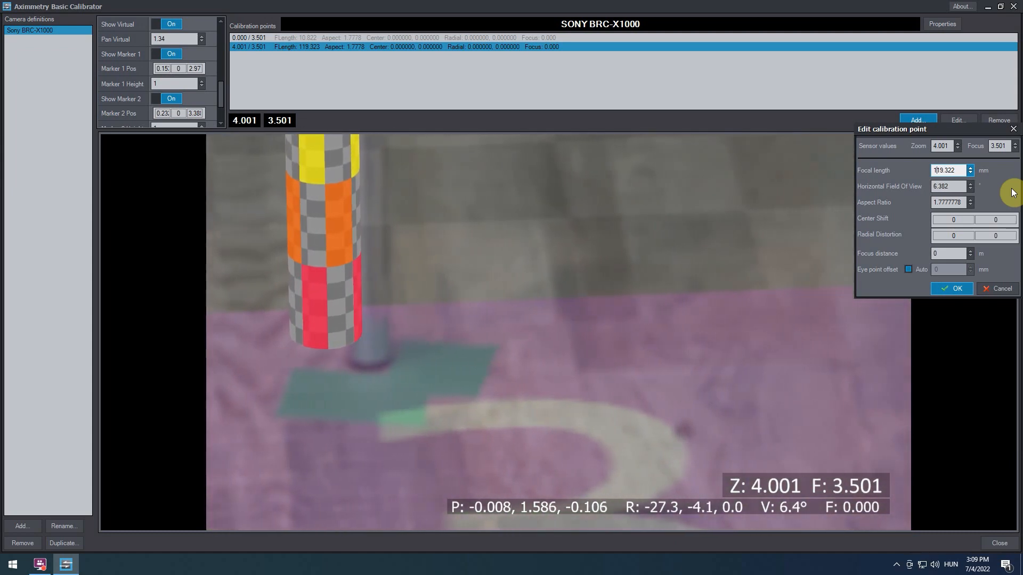
key("Up")
key("Up")
key("Up")
key("Up")
key("Up")
key("Up")
key("Up")
key("Up")
key("Up")
key("Up")
key("Up")
key("Up")
key("Up")
key("Up")
key("Up")
key("Up")
key("Up")
key("Up")
key("Up")
key("Up")
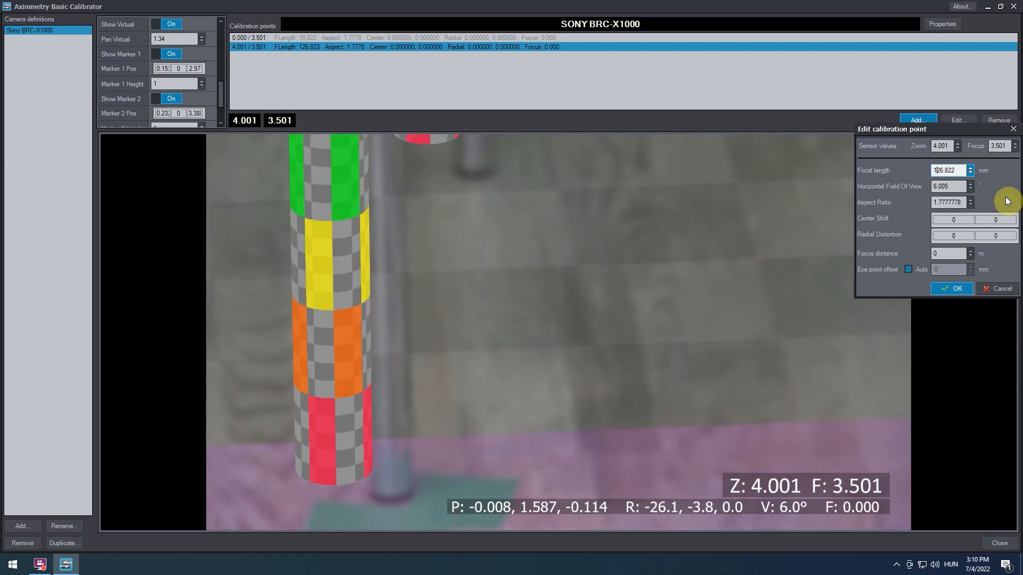
left_click(954, 288)
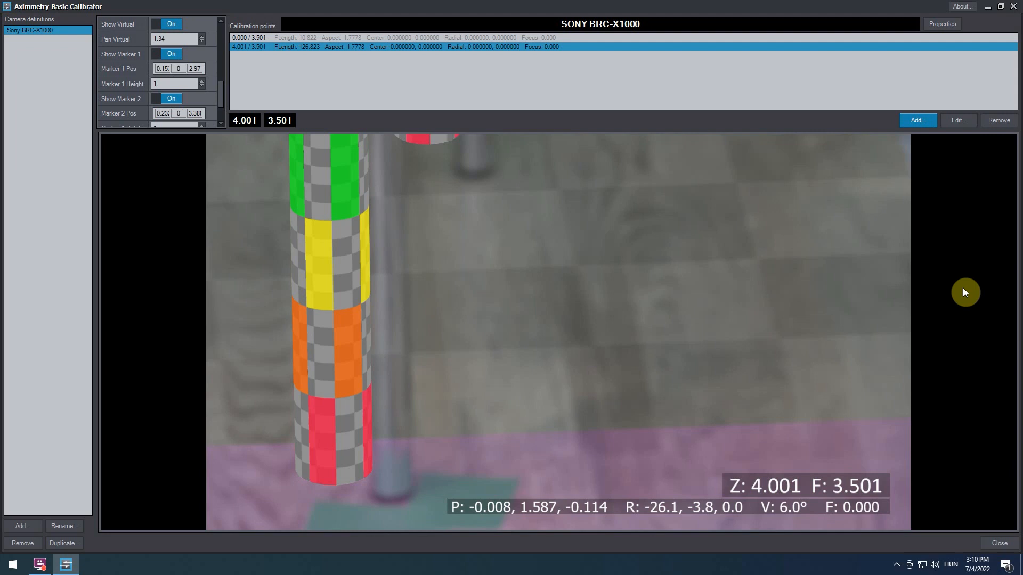
Realign Marker 1 with the front chair leg in the zoomed-in image at about X 0.18, Z 2.94
left_click(158, 68)
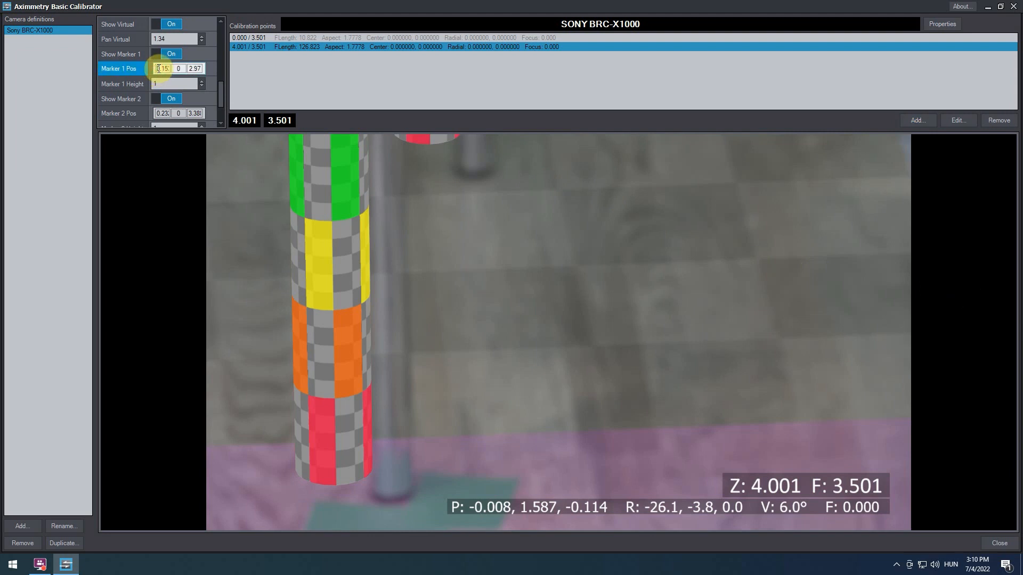
scroll(158, 68, "up", 20)
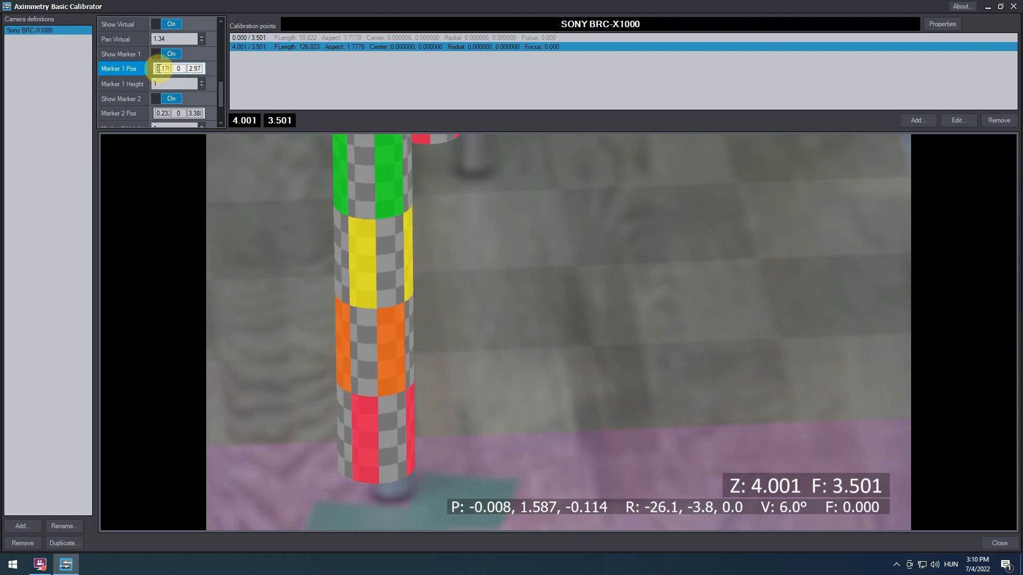
scroll(158, 68, "up", 8)
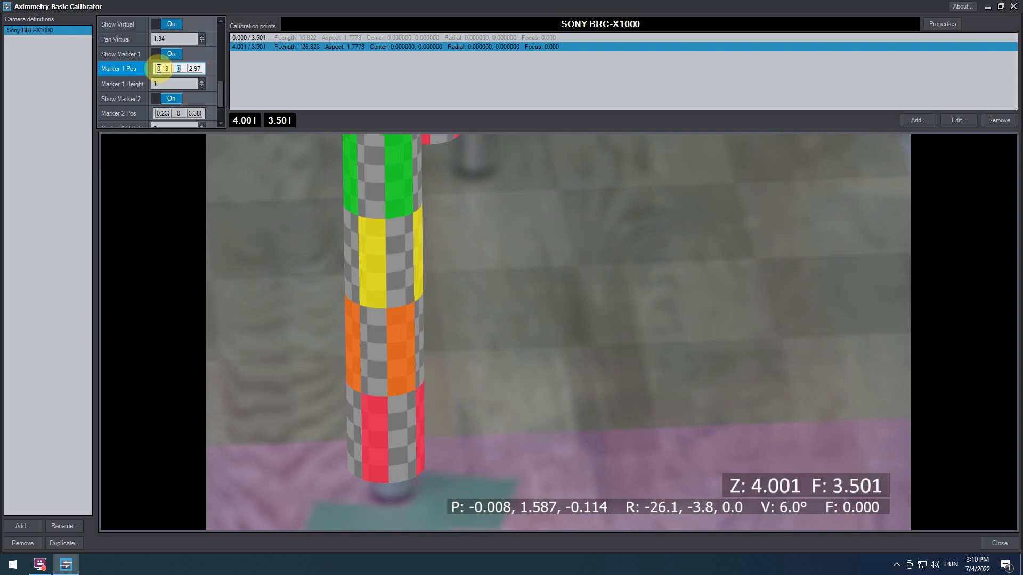
key("Tab")
scroll(158, 69, "down", 20)
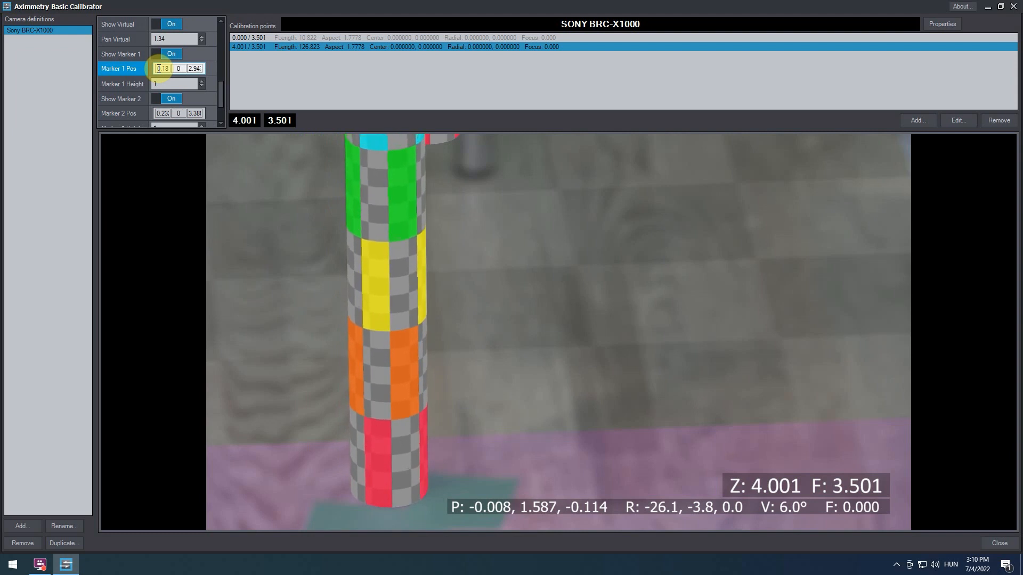
Realign Marker 2 with the rear chair leg in the zoomed-in image at about X 0.25, Z 3.33
key("Tab")
key("Tab")
key("Tab")
scroll(158, 68, "up", 20)
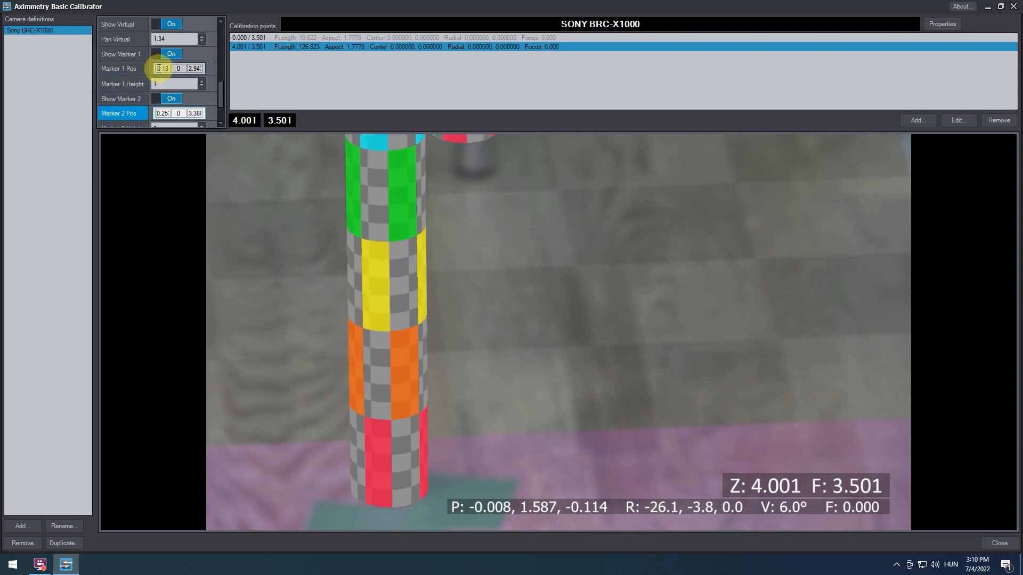
scroll(158, 68, "down", 20)
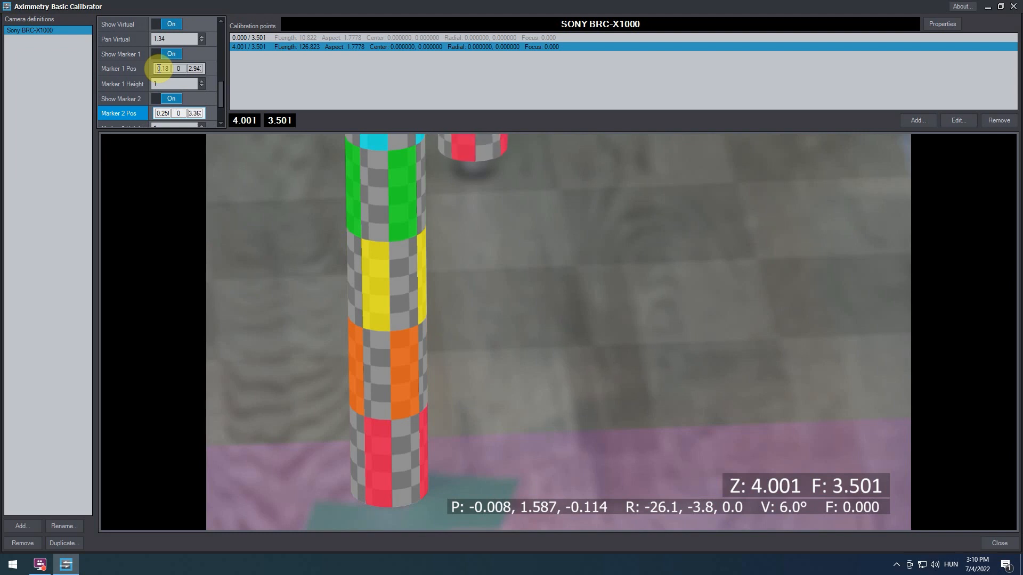
scroll(158, 68, "down", 5)
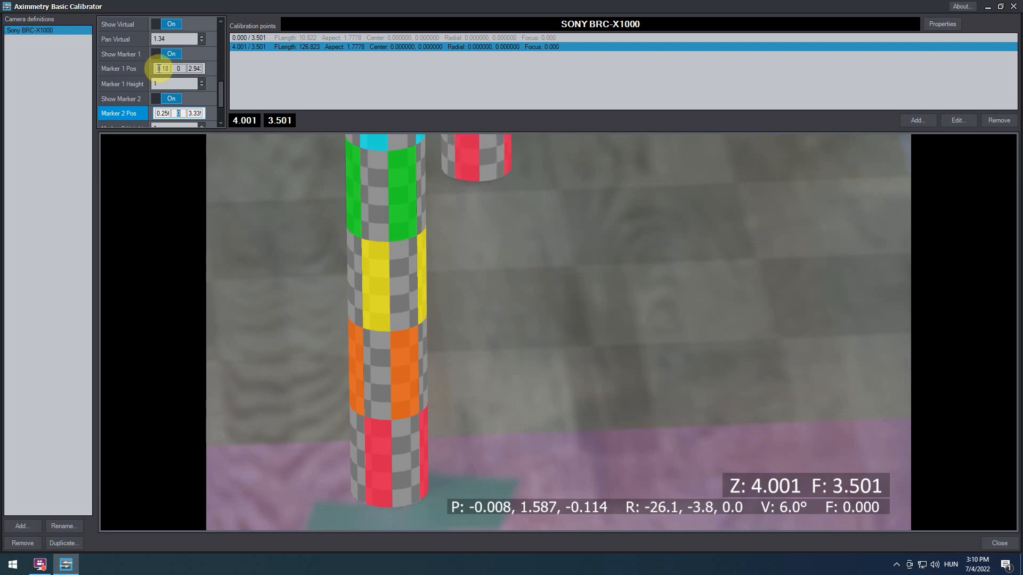
Fine-tune Marker 2's X position to about 0.25 against the rear chair leg in the fully zoomed-in image
key("shift+Tab")
scroll(158, 68, "down", 10)
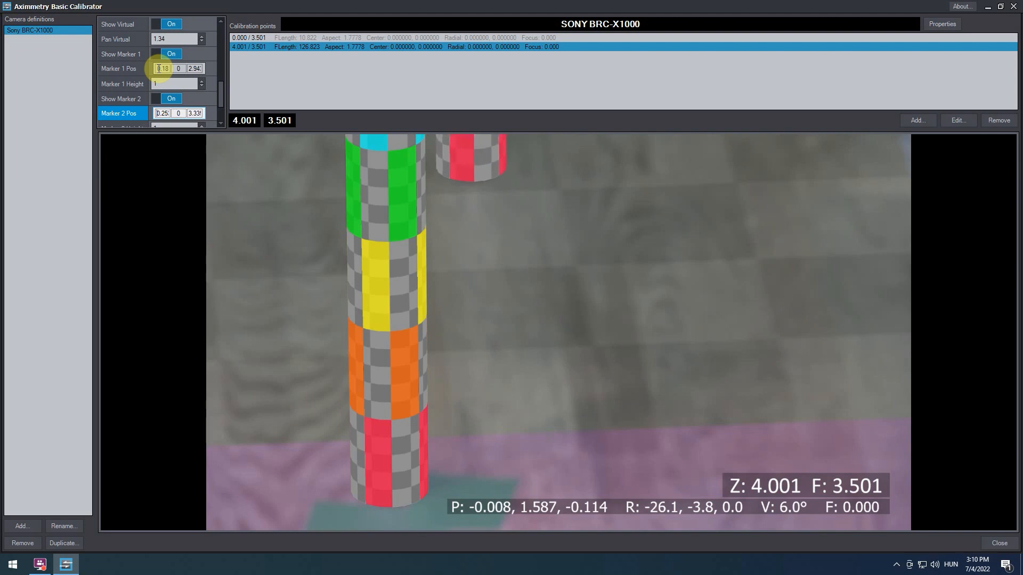
scroll(158, 69, "up", 5)
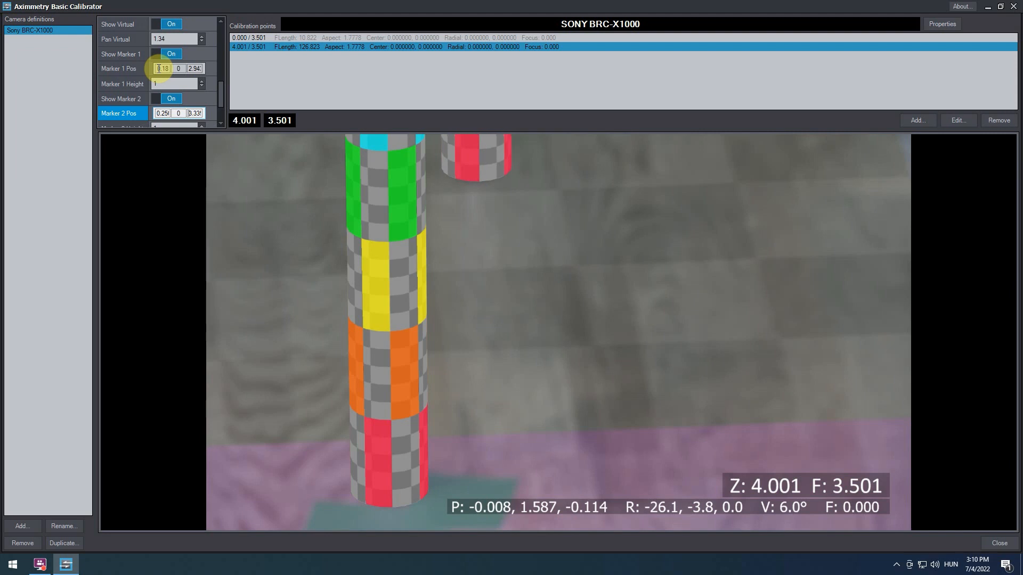
scroll(158, 69, "down", 5)
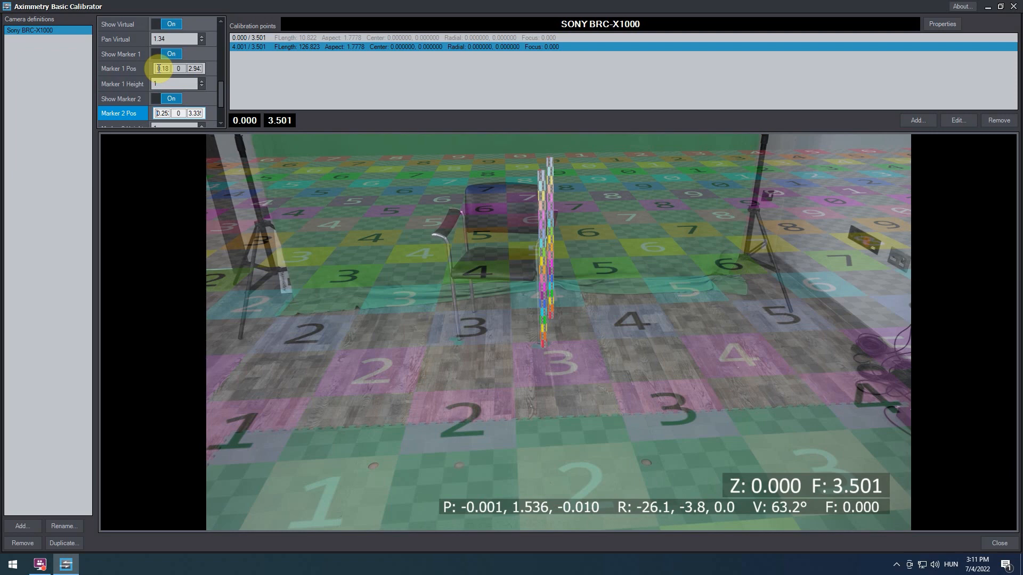
Realign Marker 2 with the rear chair leg in the wide view at about X 0.22, Z 3.36
key("Up")
key("Down")
key("Down")
key("Down")
key("Down")
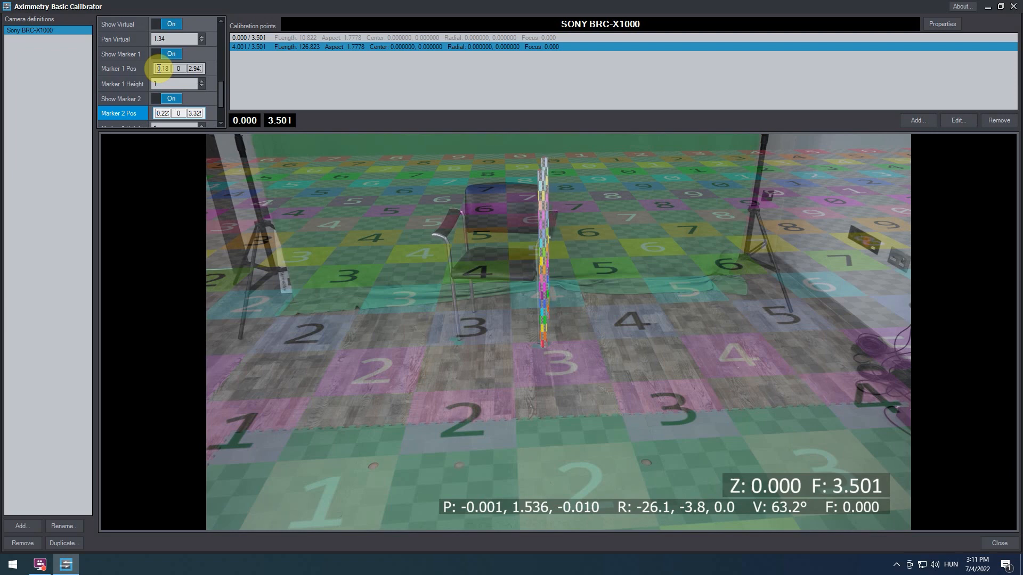
Realign Marker 1 with the front chair leg in the wide view at about X 0.15, Z 2.98
left_click(159, 68)
key("Down")
key("Down")
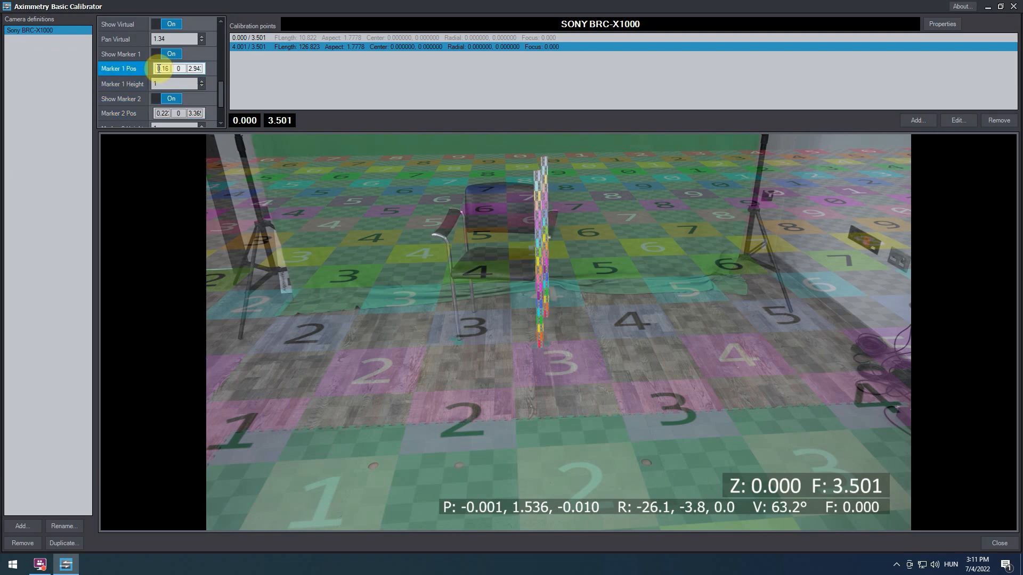
key("Up")
key("Up")
key("Up")
key("Up")
key("Up")
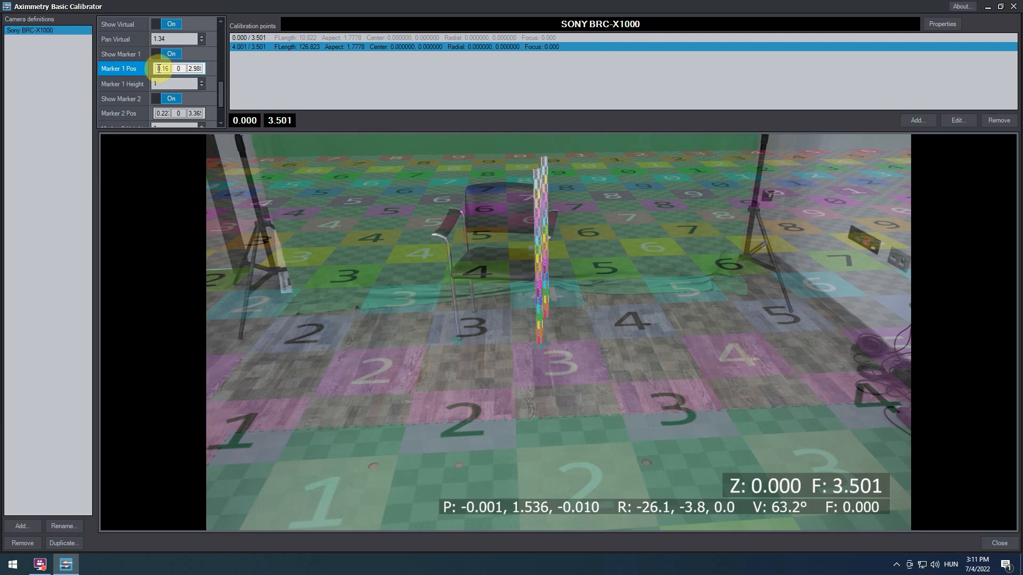
key("ctrl+Down")
key("ctrl+Down")
key("ctrl+Down")
key("ctrl+Down")
key("ctrl+Down")
key("ctrl+Down")
key("ctrl+Down")
key("Down")
key("Down")
key("Down")
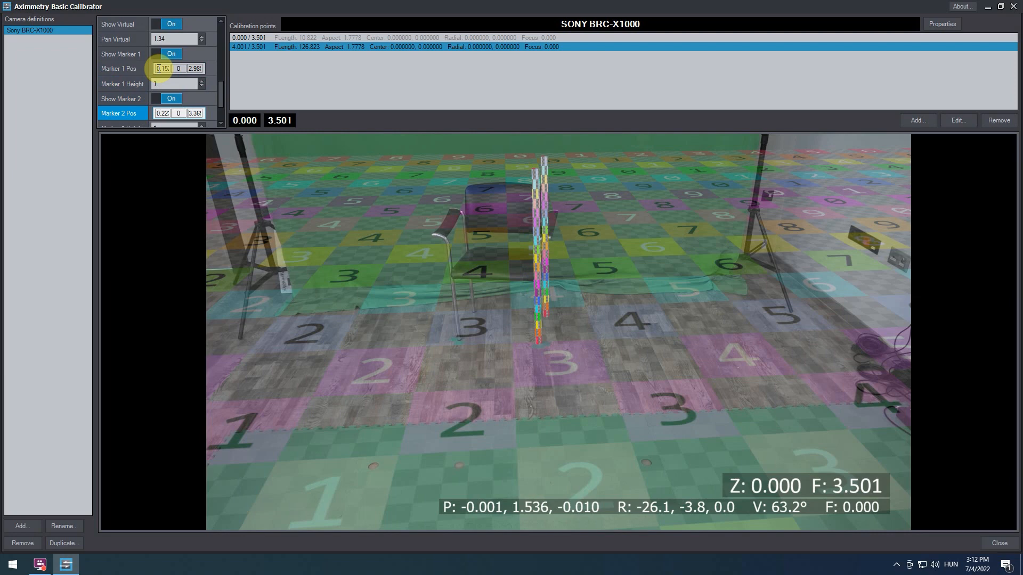
Refine Marker 2's position in the wide view to about X 0.23, Z 3.39
key("Up")
key("Up")
key("Up")
key("Up")
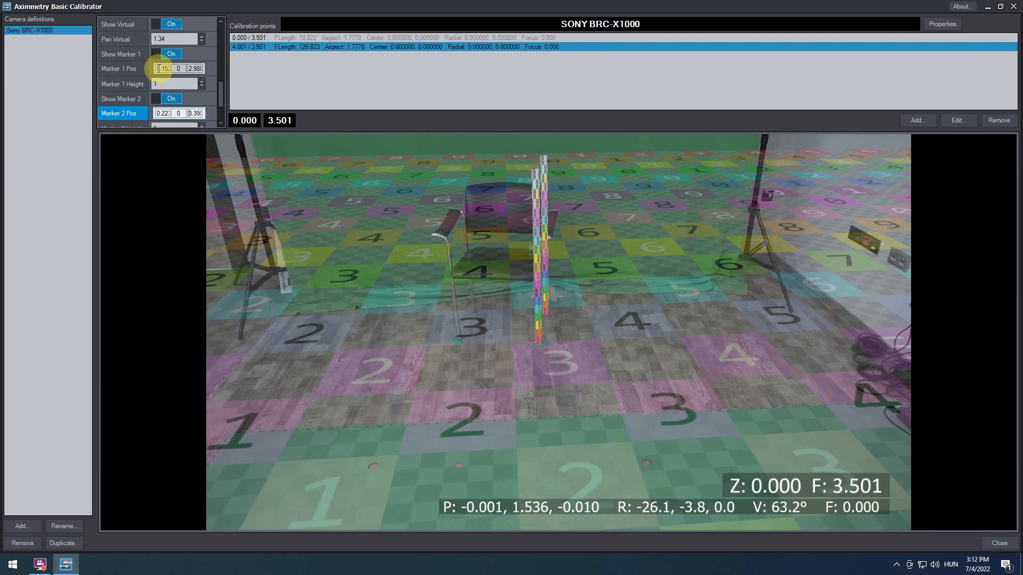
key("shift+Tab")
key("ctrl+Up")
key("ctrl+Up")
key("ctrl+Up")
key("ctrl+Up")
key("ctrl+Up")
key("ctrl+Up")
key("ctrl+Up")
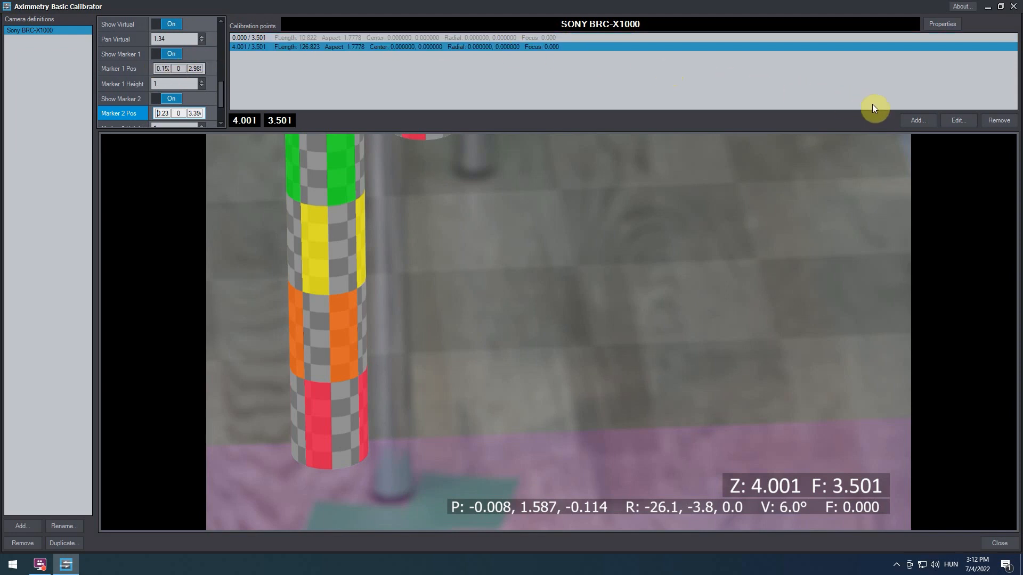
Edit the calibration point at zoom 4.001 and set its horizontal center shift to 0.077
left_click(951, 123)
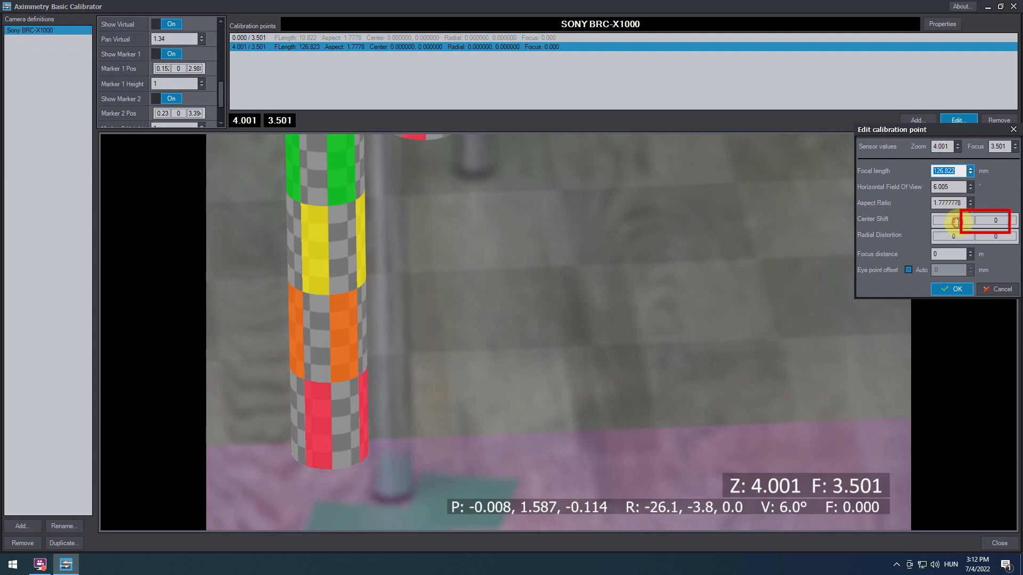
left_click(958, 223)
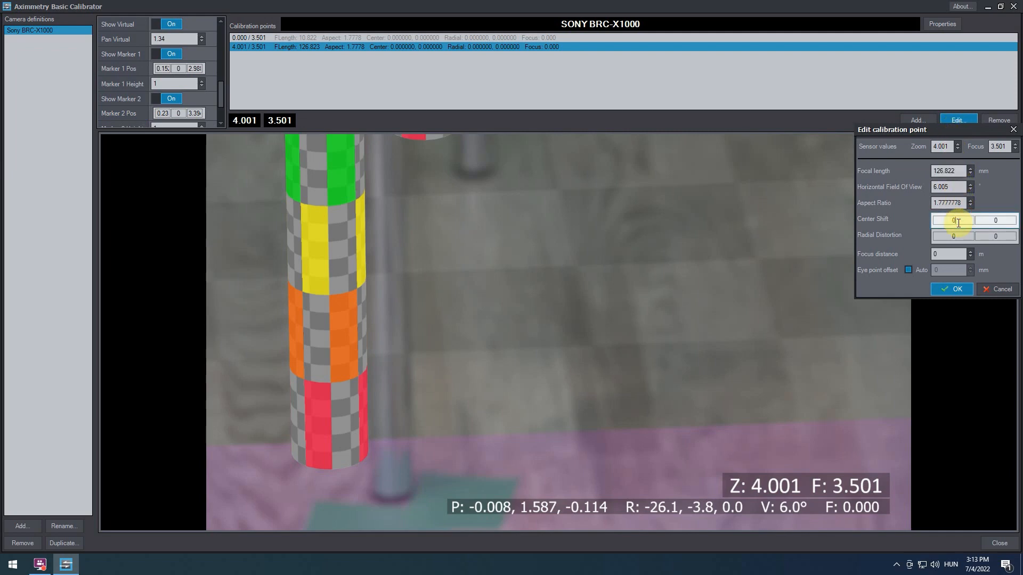
type(".08")
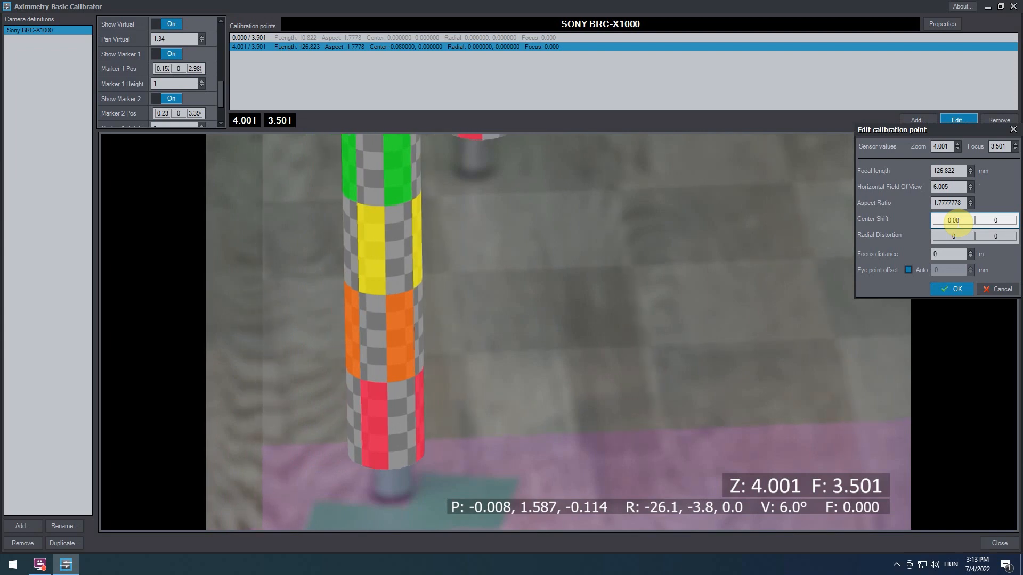
key("BackSpace")
type("7")
key("Up")
key("Up")
key("Up")
key("Up")
key("Up")
key("Up")
key("Up")
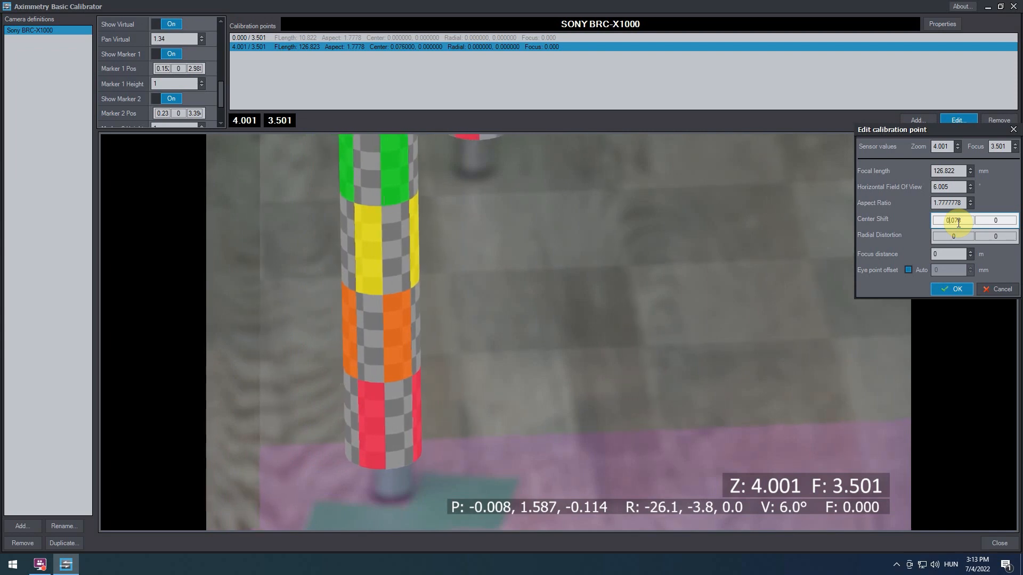
Set the vertical center shift of the zoom 4.001 calibration point to 0.098 and accept the edit
key("Tab")
key("Down")
key("Up")
key("Up")
key("Up")
key("Up")
key("Up")
key("Up")
key("Up")
key("Up")
key("Up")
key("Up")
key("Up")
key("Up")
key("Up")
key("Up")
key("Up")
key("Up")
key("Up")
key("Up")
key("Up")
key("Up")
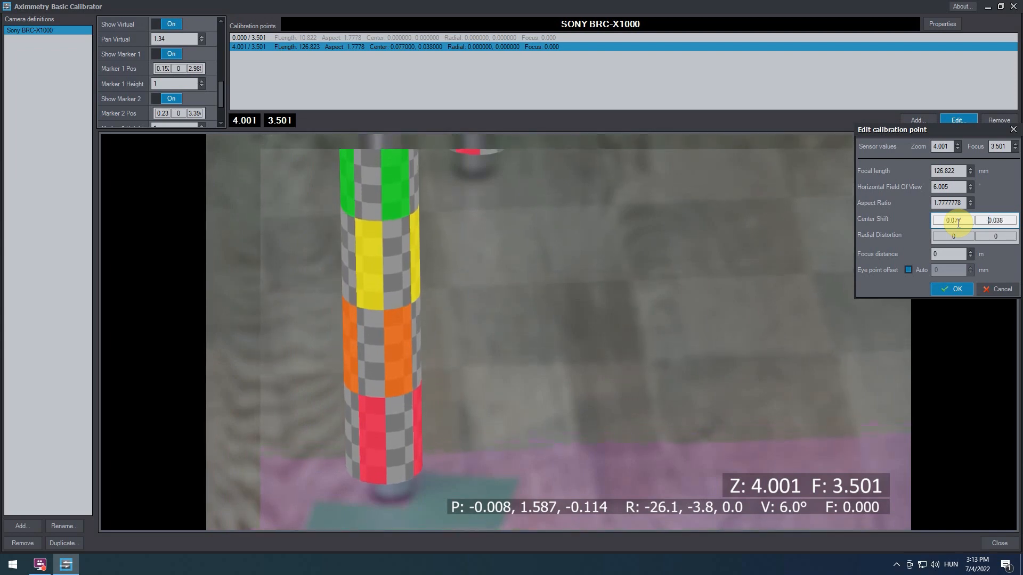
key("Up")
key("Up")
key("Up")
key("Up")
key("Up")
key("Up")
key("Up")
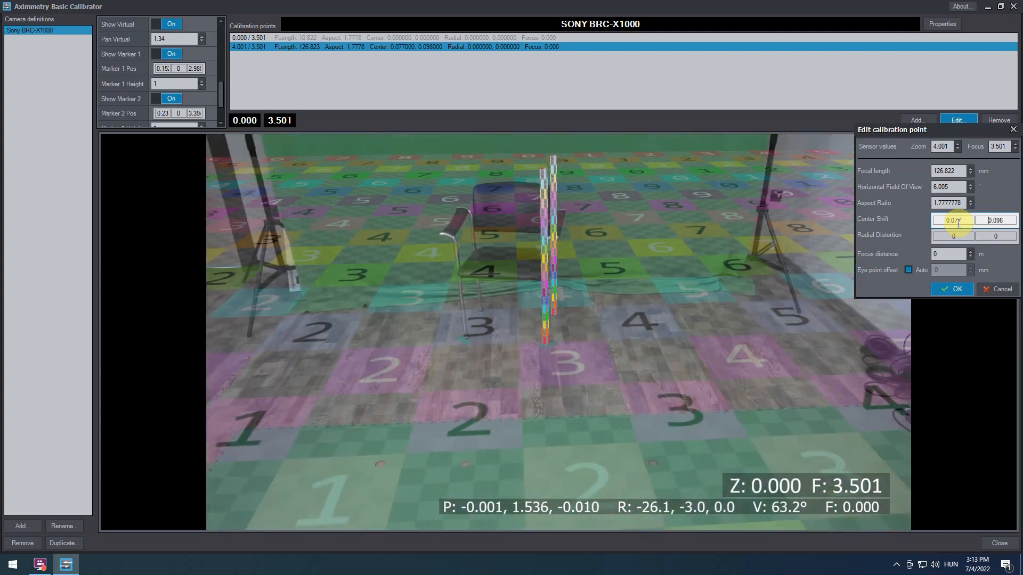
left_click(964, 289)
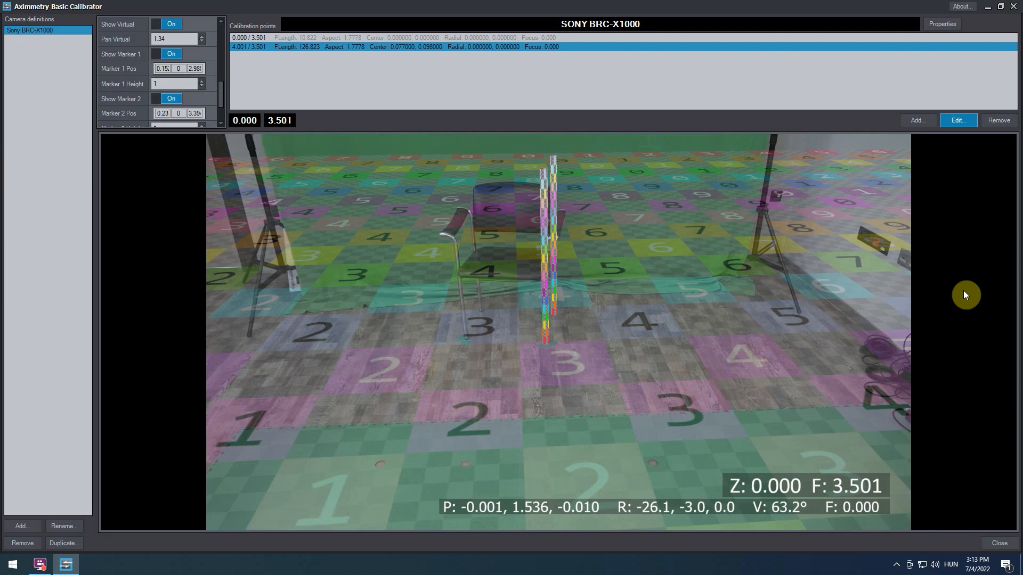
Set the camera's zoom interpolation mode to Mode 2 in its properties
left_click(941, 24)
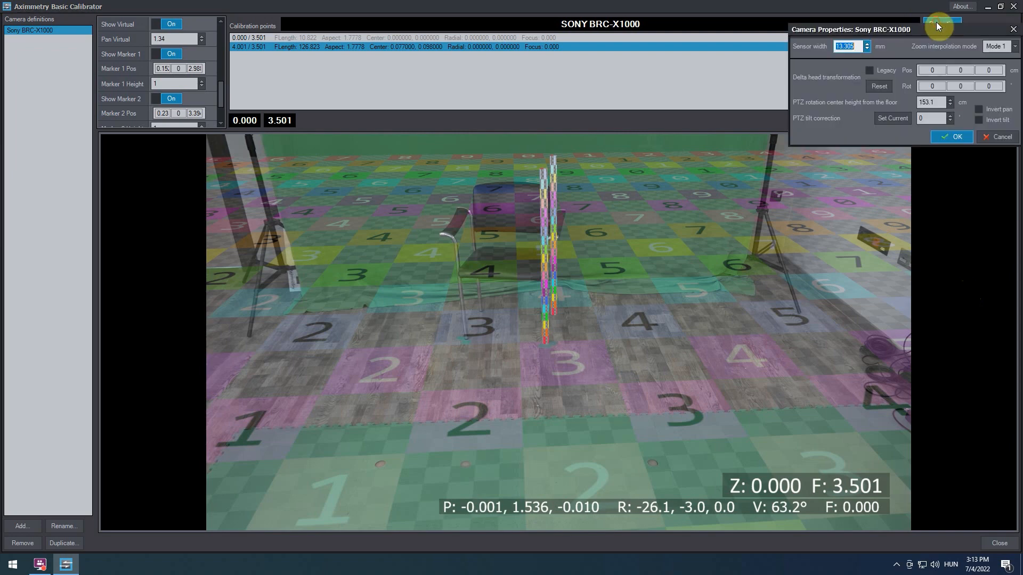
left_click(995, 49)
left_click(995, 65)
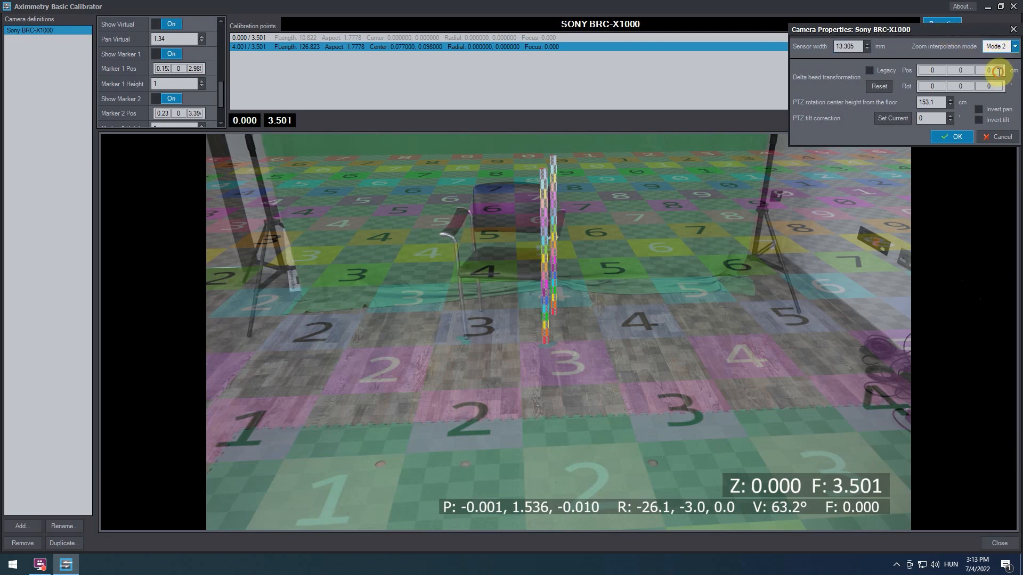
left_click(999, 71)
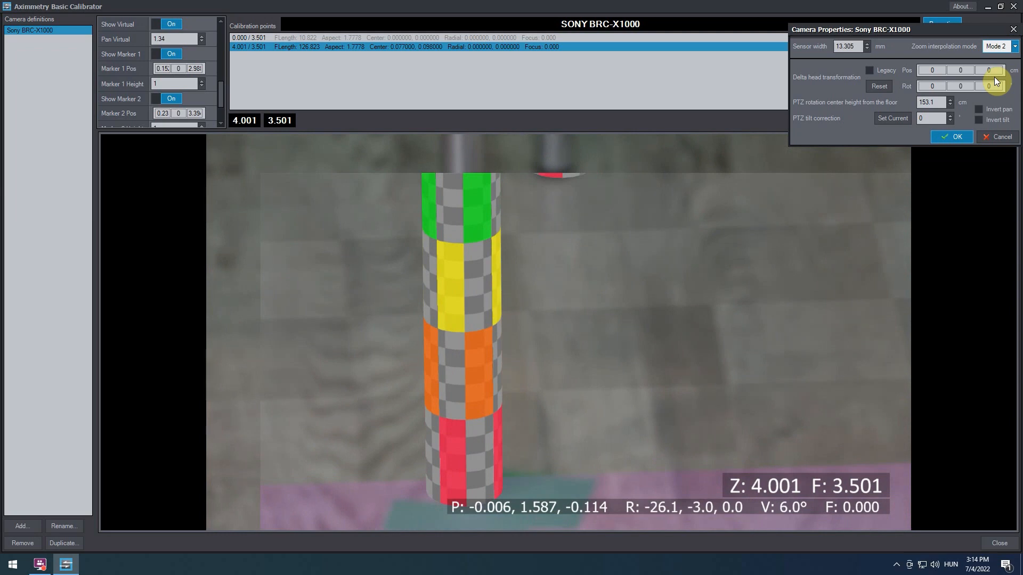
left_click(967, 137)
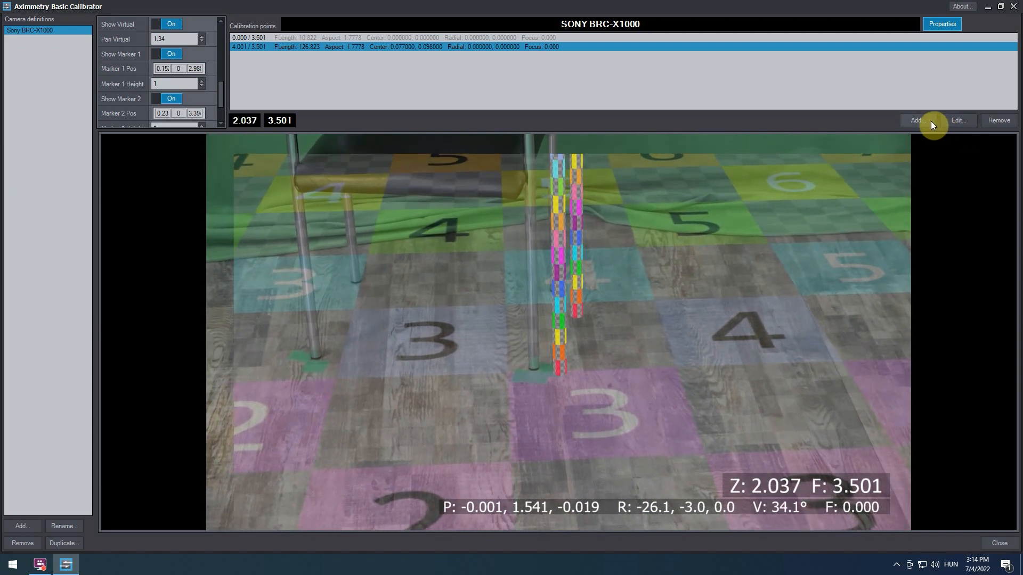
Add a calibration point at zoom 2.037, focus 3.501 and set its focal length to 29.42 mm
left_click(931, 121)
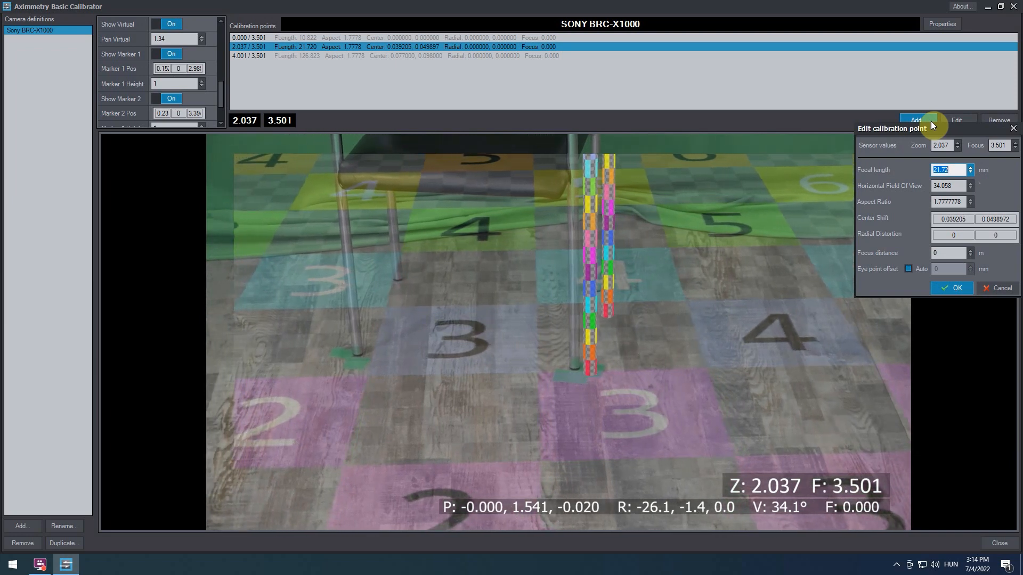
key("Up")
key("Up")
key("Up")
key("Up")
key("Up")
key("Up")
key("Up")
key("Up")
key("Up")
key("Up")
key("Up")
key("Up")
key("Up")
key("Up")
key("Up")
key("Up")
key("Up")
key("Up")
key("Up")
key("Up")
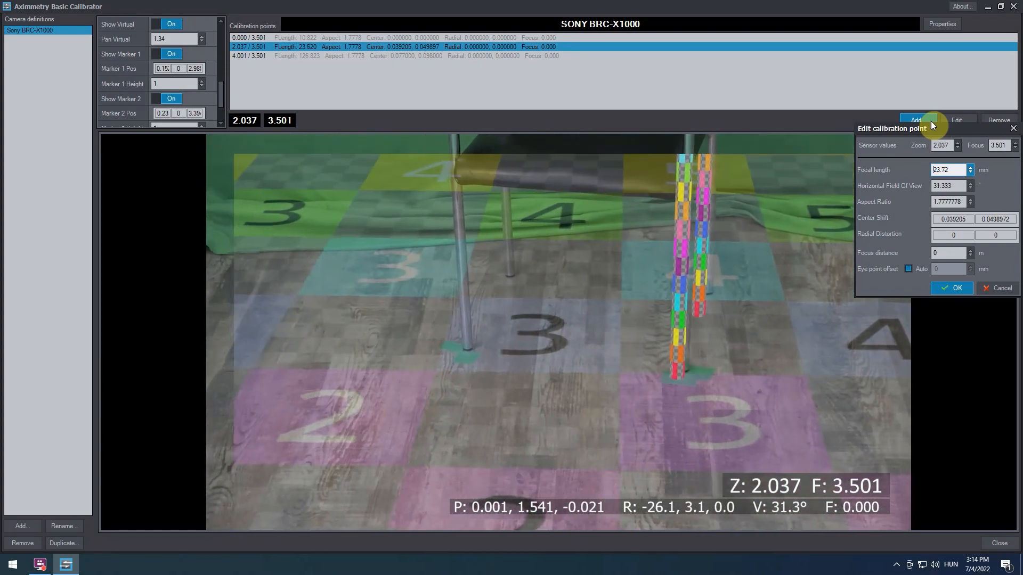
key("Up")
key("Up")
key("Up")
key("Up")
key("Up")
key("Up")
key("Up")
key("Up")
key("Up")
key("Up")
key("Up")
key("Up")
key("Up")
key("Up")
key("Up")
key("Up")
key("Up")
key("Up")
key("Up")
key("Up")
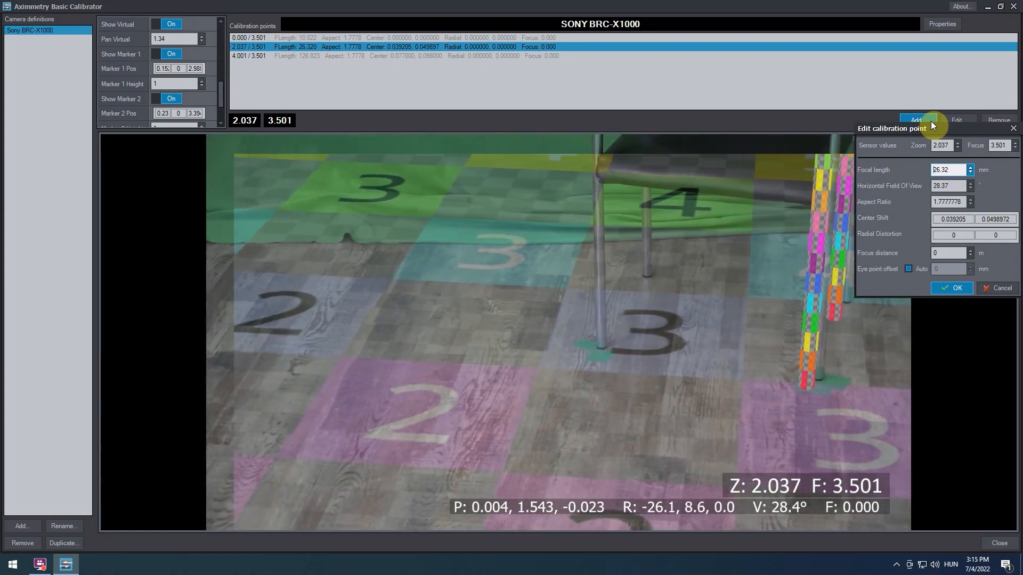
key("Up")
key("Up")
key("Up")
key("Up")
key("Up")
key("Up")
key("Up")
key("Up")
key("Up")
key("Up")
key("Up")
key("Up")
key("Up")
key("Up")
key("Up")
key("Up")
key("Up")
key("Up")
key("Up")
key("Up")
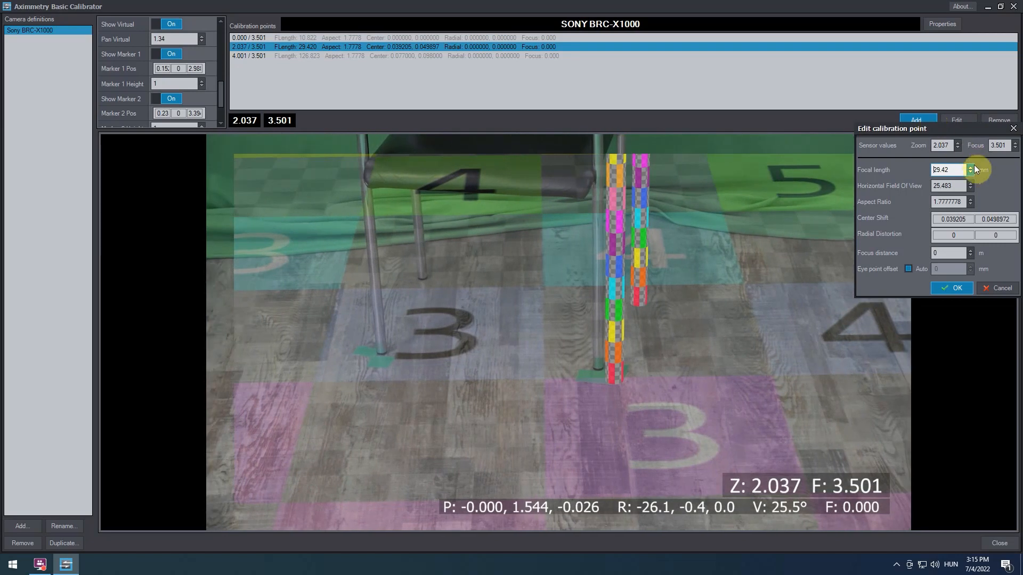
Set the center shift of the zoom 2.037 calibration point to 0.013205 and 0.0168972, and accept it
left_click(967, 220)
double_click(966, 220)
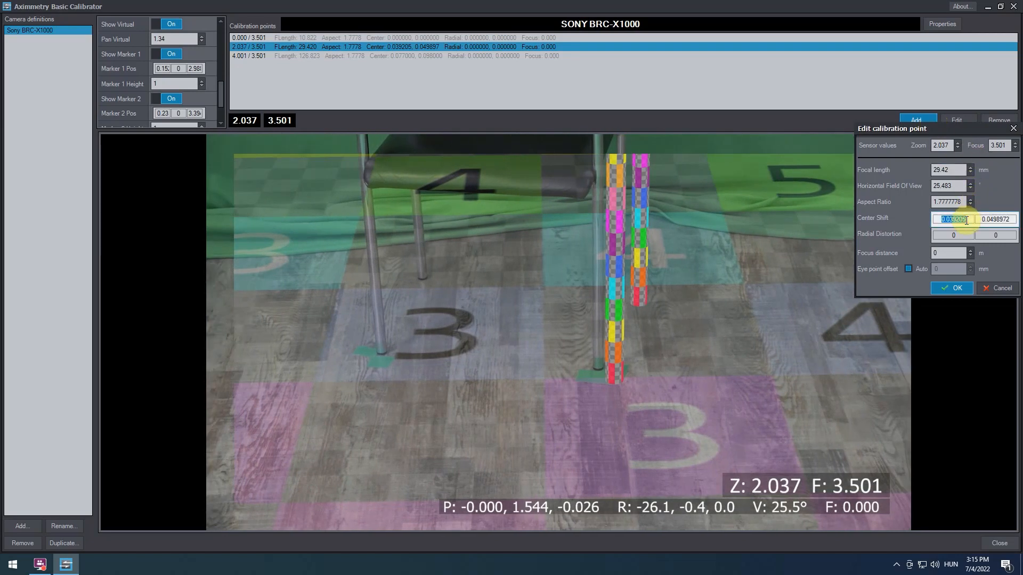
type("0.019205")
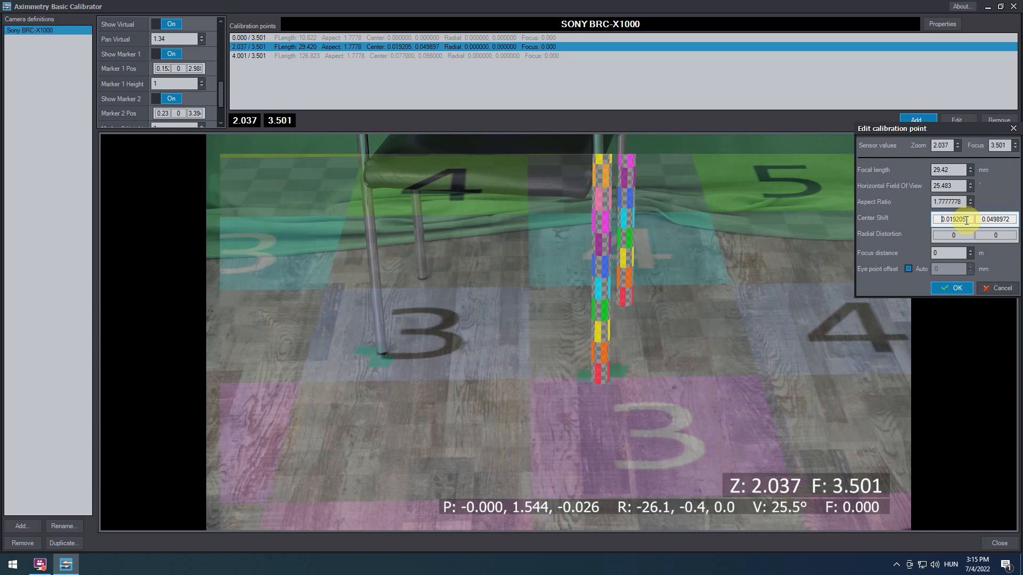
left_click_drag(967, 220, 967, 220)
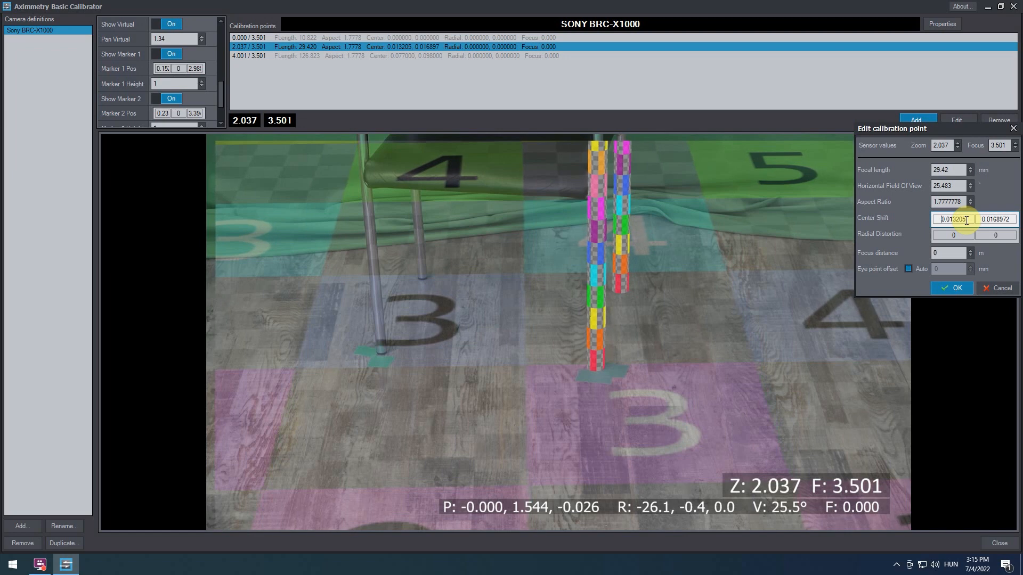
left_click(963, 285)
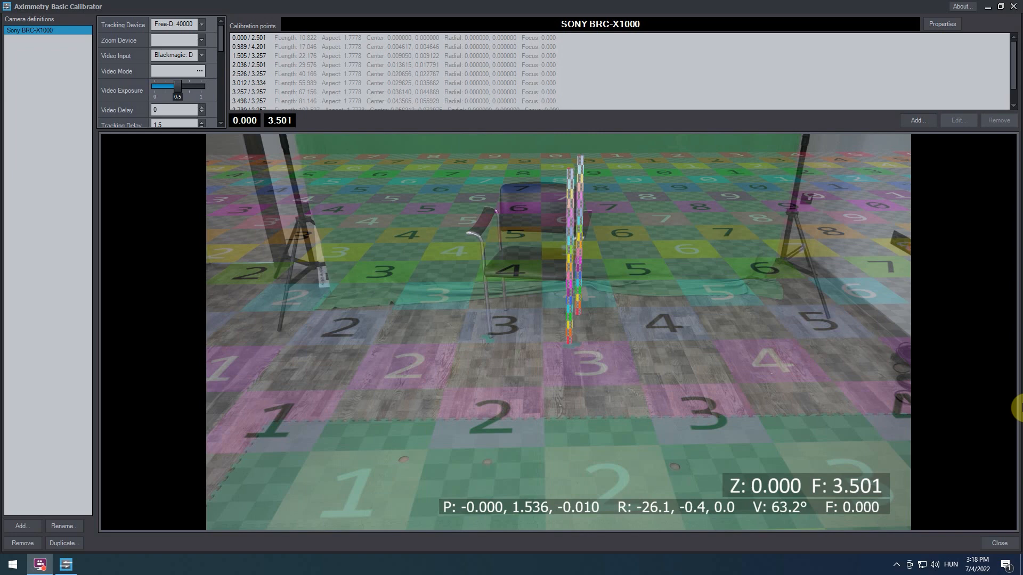
Compare zoom interpolation Mode 1 with Mode 2 in the camera properties, return to Mode 2, and check the PTZ rotation center height
left_click(941, 24)
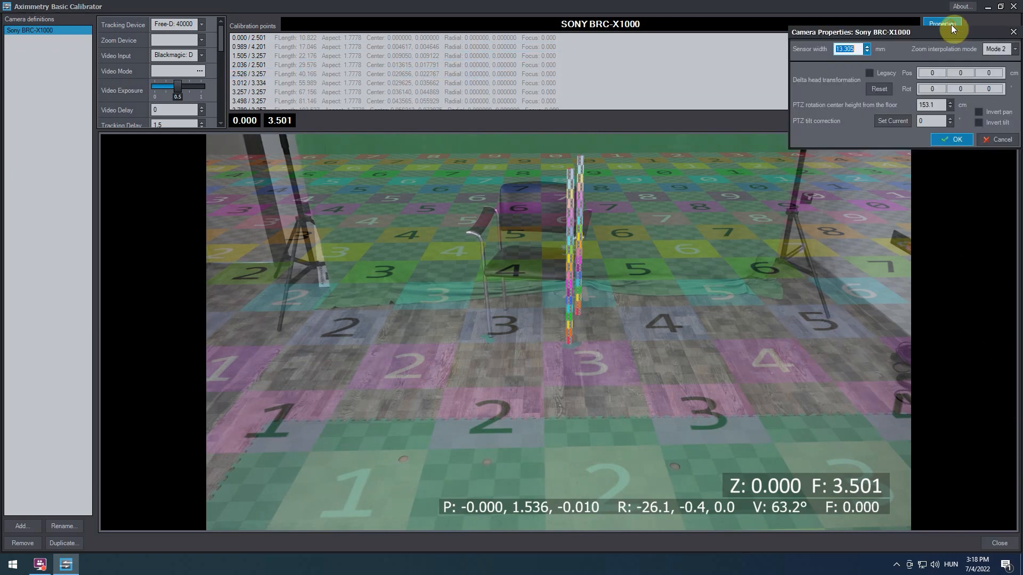
left_click(991, 49)
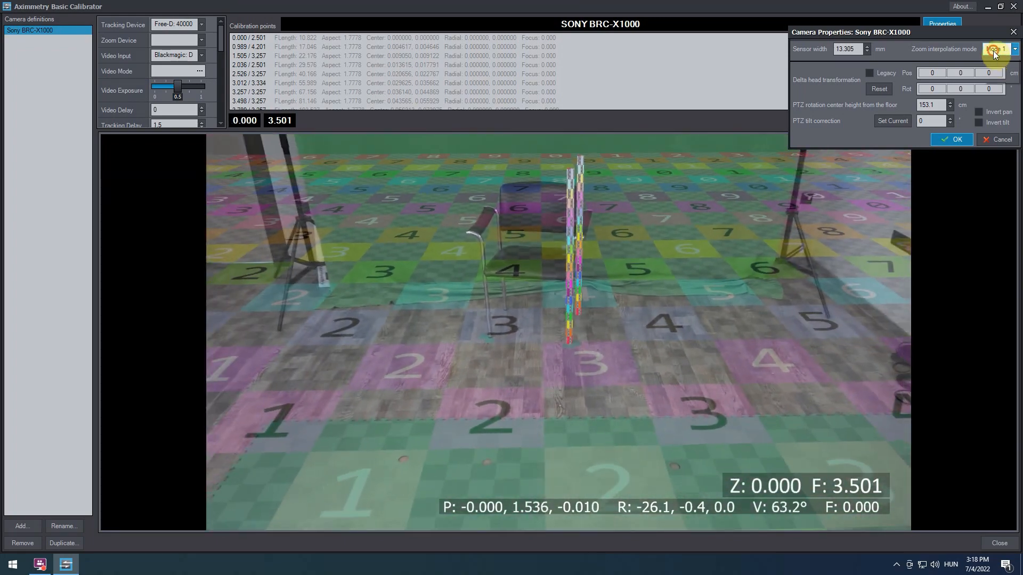
left_click(992, 49)
left_click(992, 73)
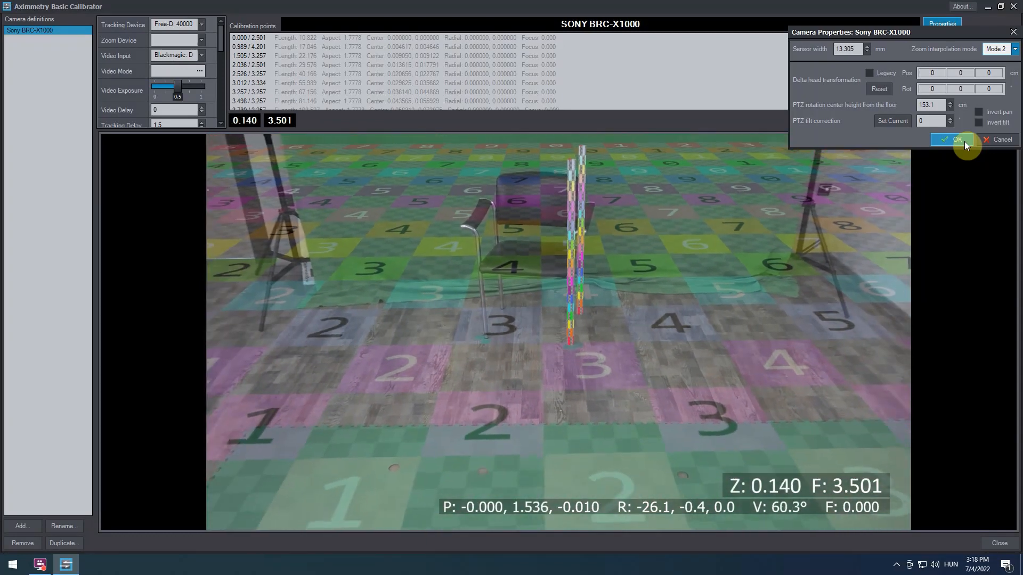
double_click(940, 106)
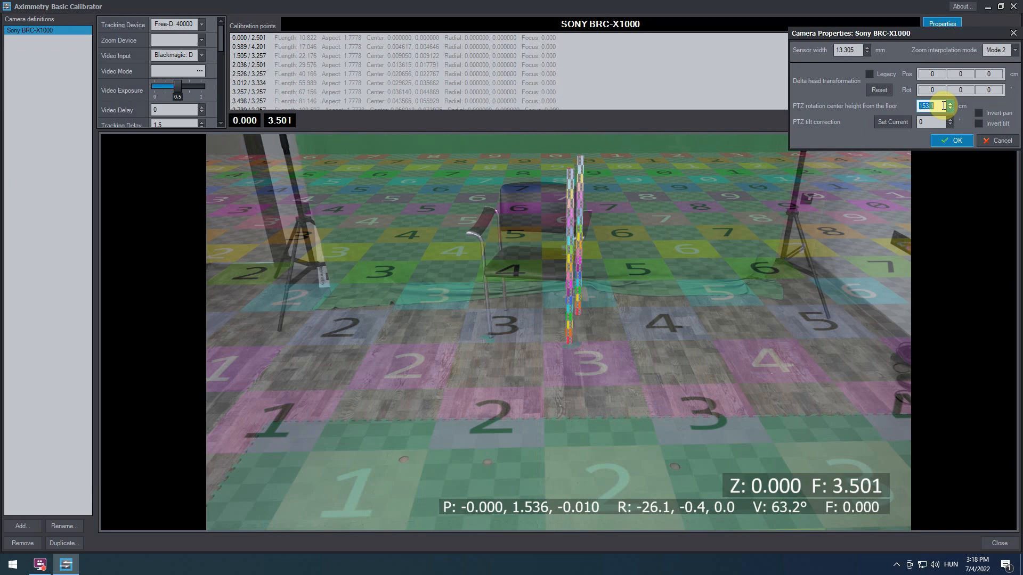
left_click(955, 140)
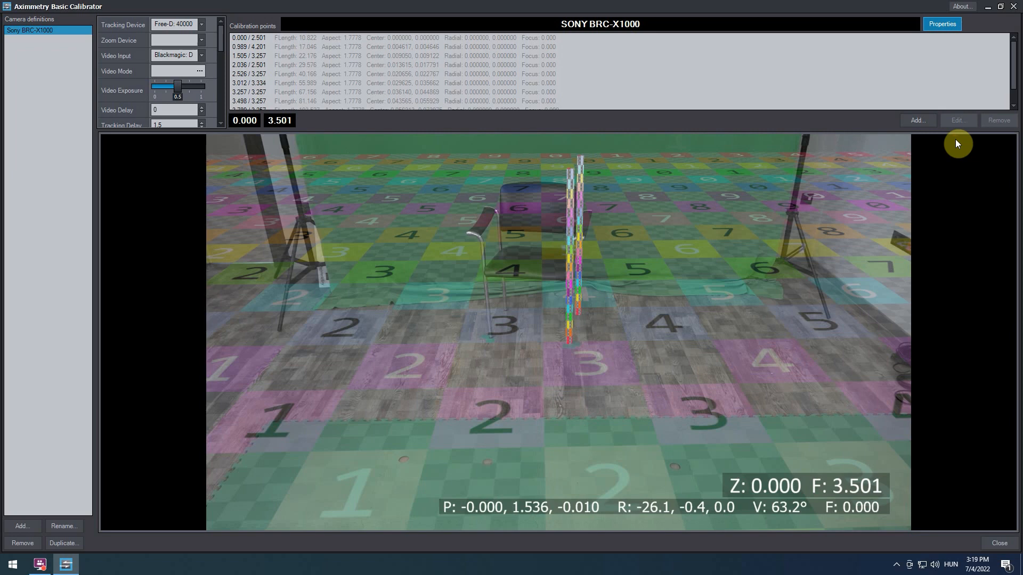
Close the Basic Calibrator and launch Aximmetry DE Composer to its startup configuration
left_click(1012, 549)
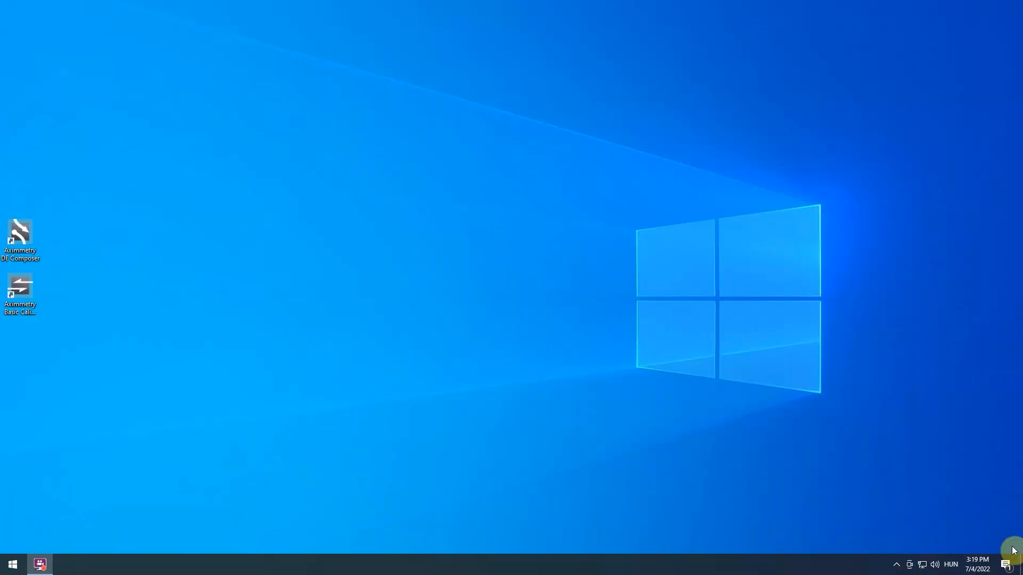
left_click(20, 249)
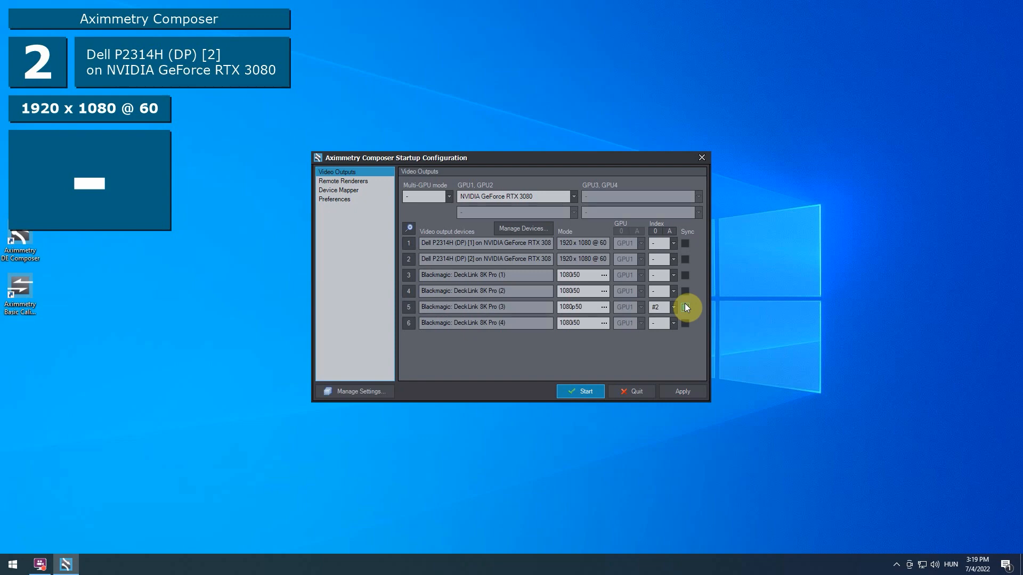
Enable sync on the Blackmagic DeckLink 8K Pro (3) output and check the Free-D camera tracking channel in the device settings
left_click(685, 308)
left_click(528, 229)
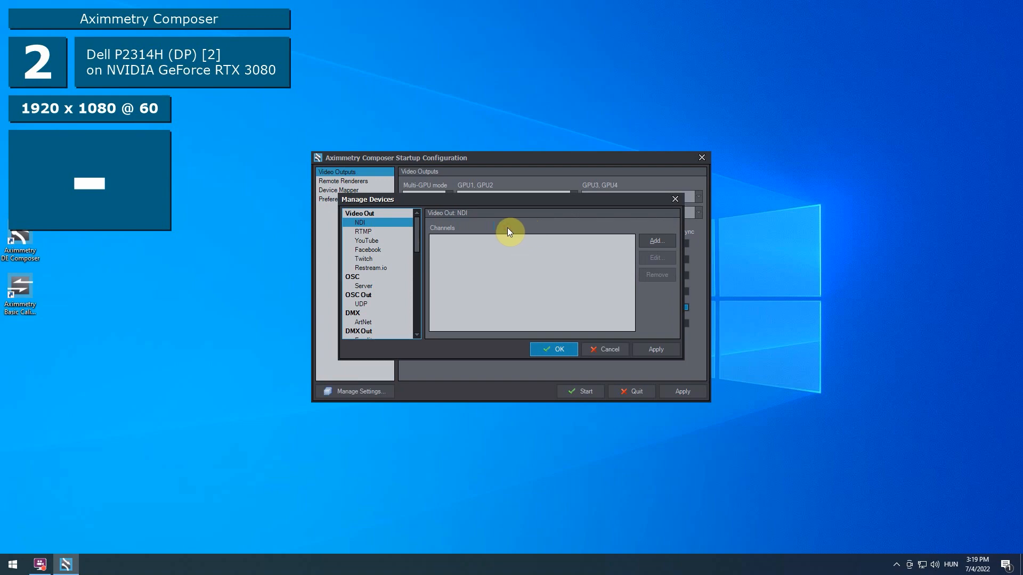
scroll(388, 288, "down", 3)
scroll(386, 287, "down", 3)
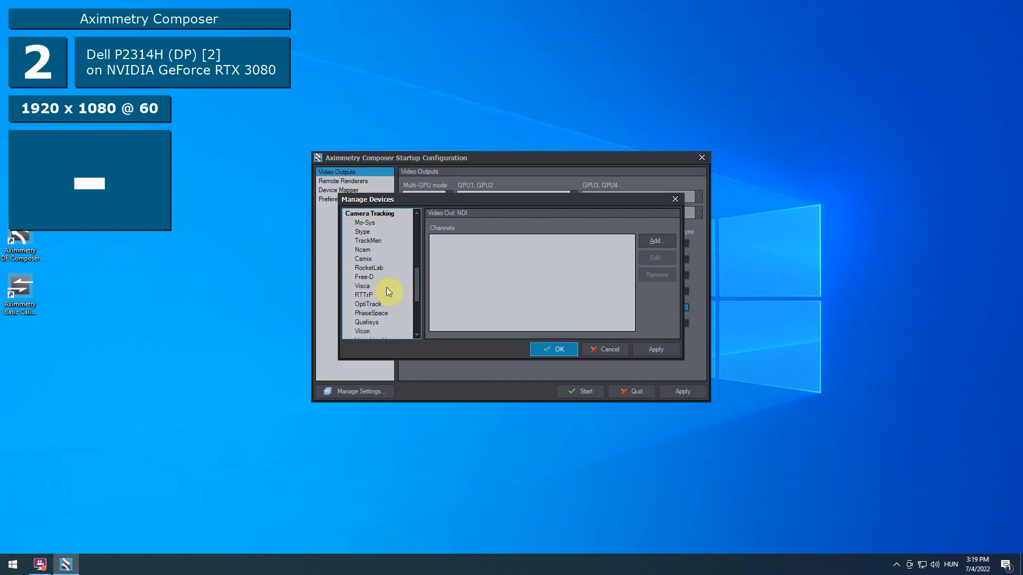
left_click(388, 278)
left_click(439, 253)
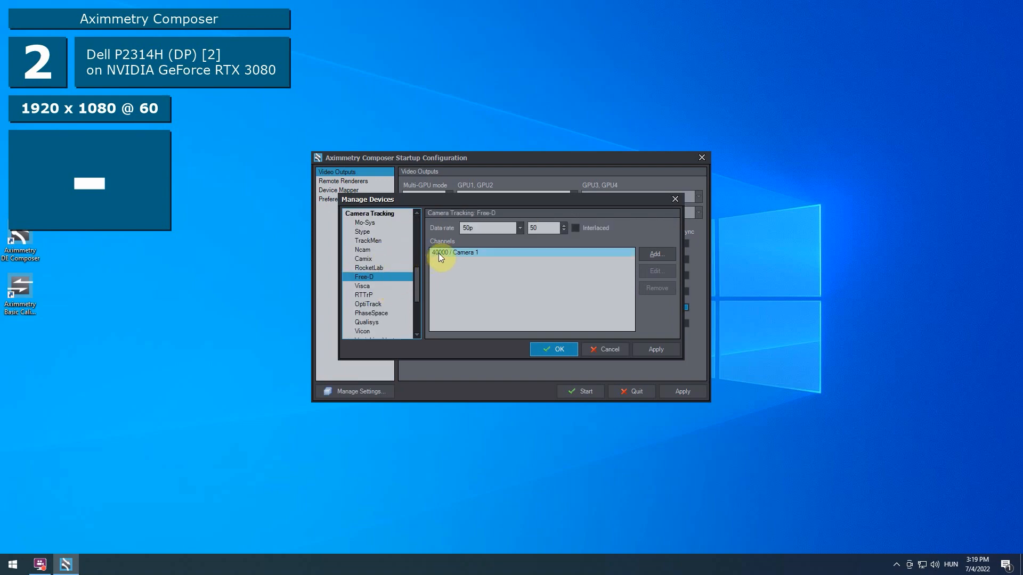
left_click(523, 303)
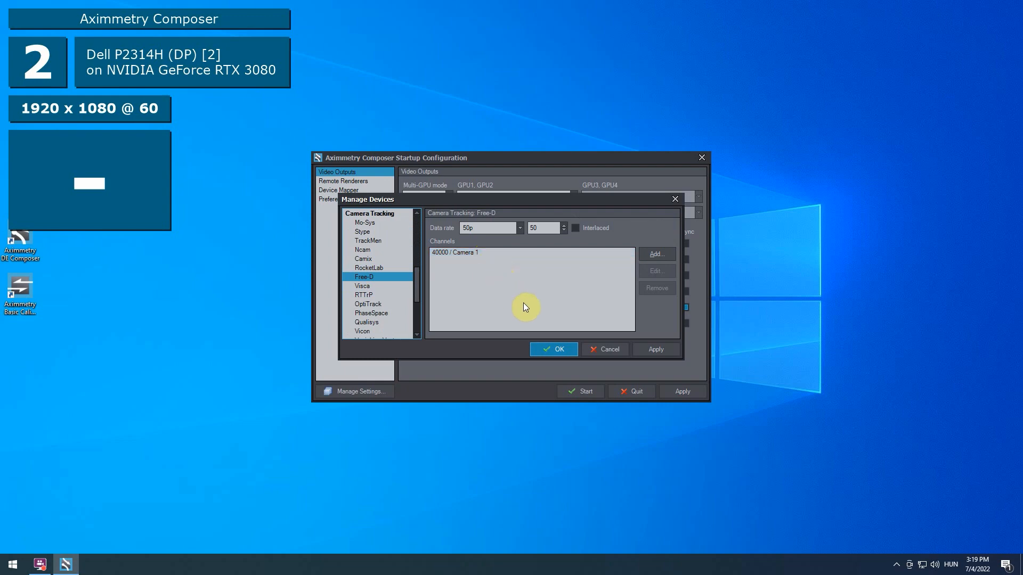
left_click(561, 353)
Start Composer and open News Room - TrackedCam_3-Cam.xcomp from the Studio project's News Room folder
left_click(580, 391)
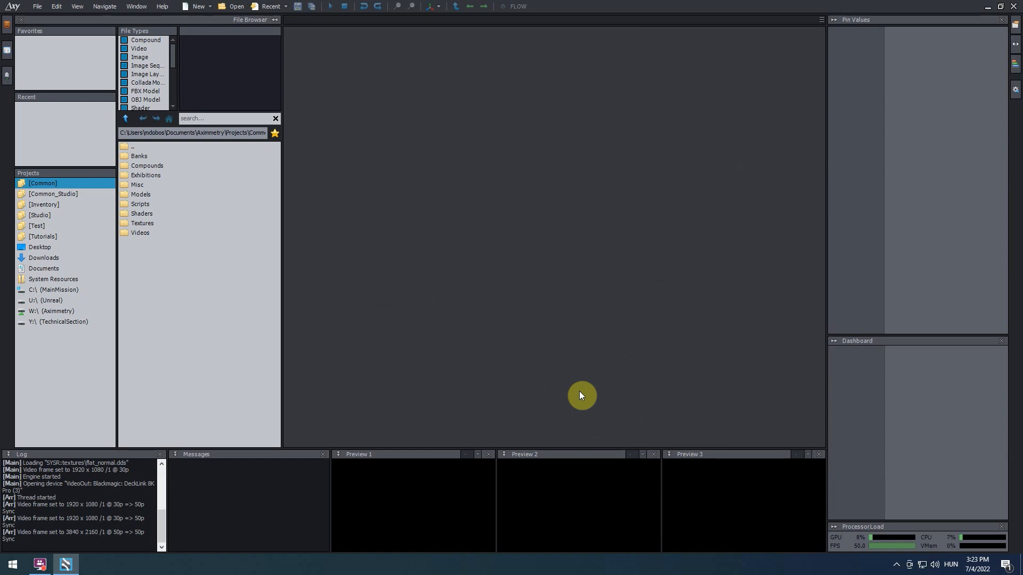
left_click(42, 215)
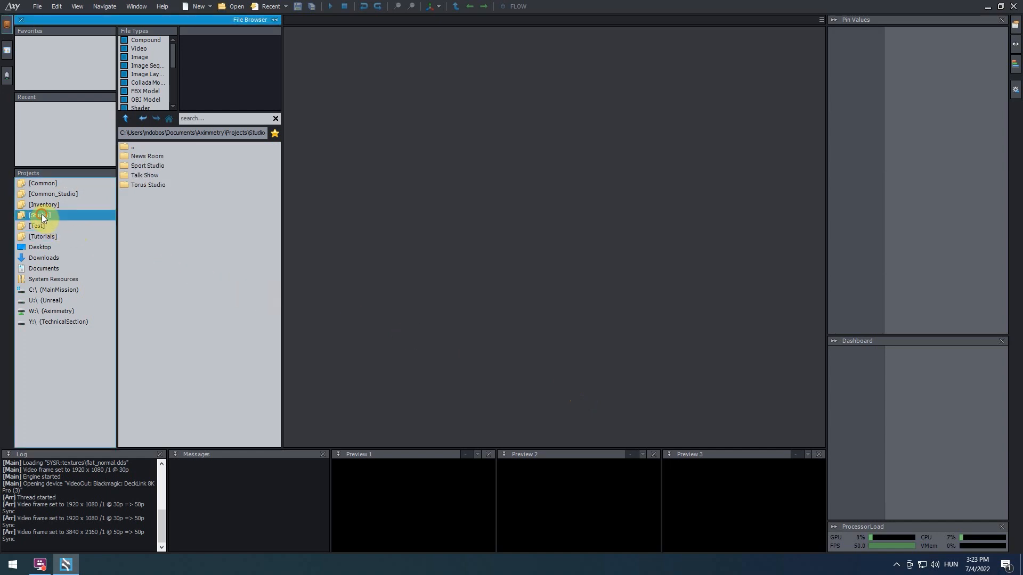
double_click(175, 154)
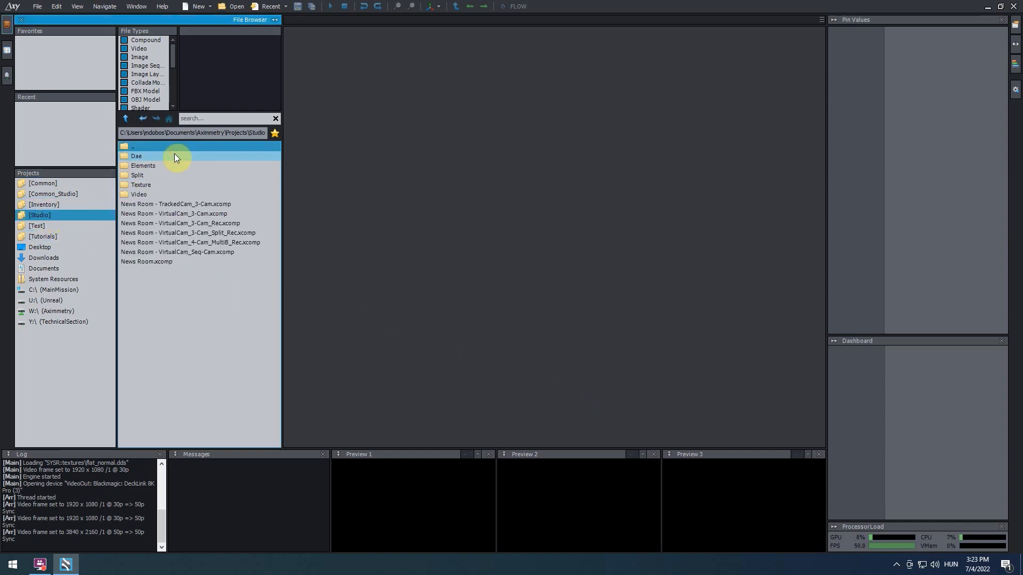
double_click(180, 203)
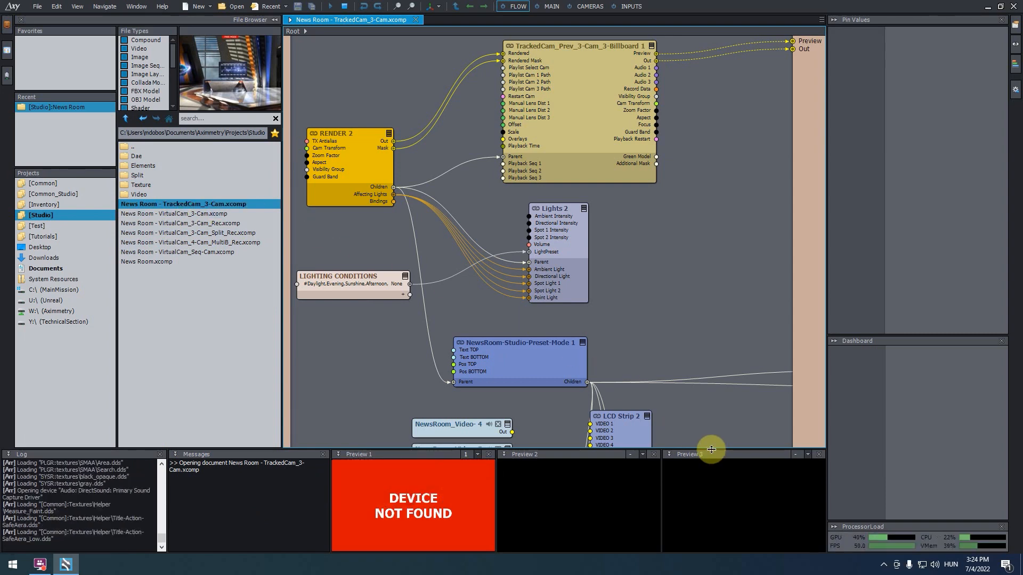
Enlarge the Preview 1 area and close the Preview 2 and Preview 3 views
left_click_drag(712, 450, 701, 337)
left_click(819, 342)
left_click(819, 342)
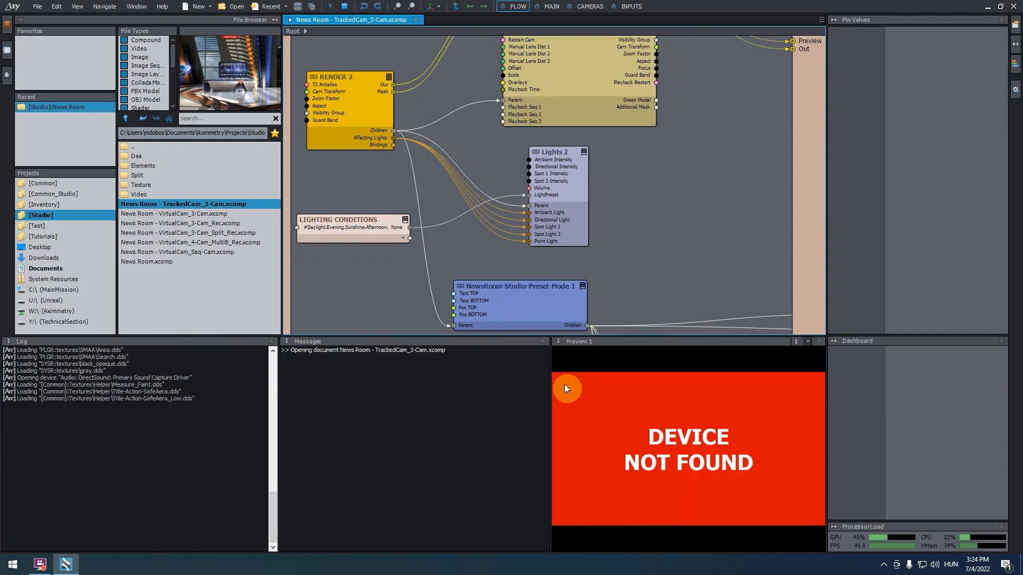
left_click_drag(551, 387, 458, 399)
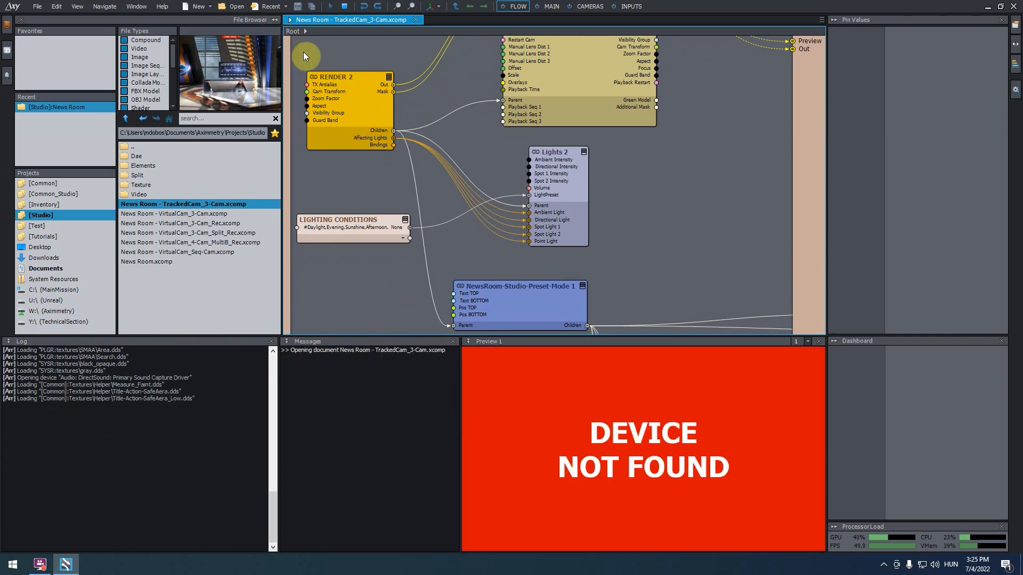
Set the camera device of INPUT 1 on the INPUTS control board to Blackmagic: DeckLink 8K Pro (2)
left_click(627, 7)
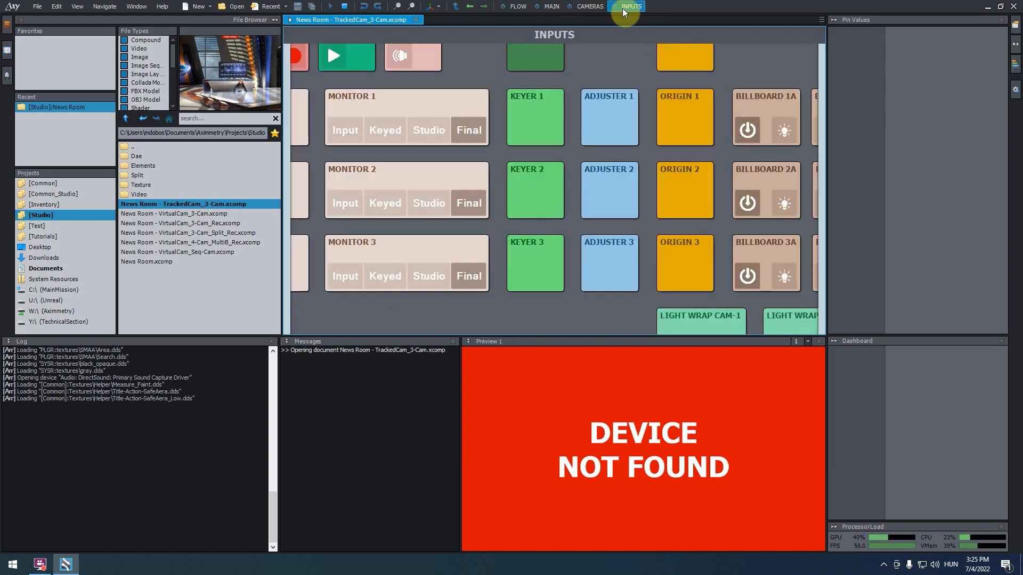
scroll(469, 72, "down", 5)
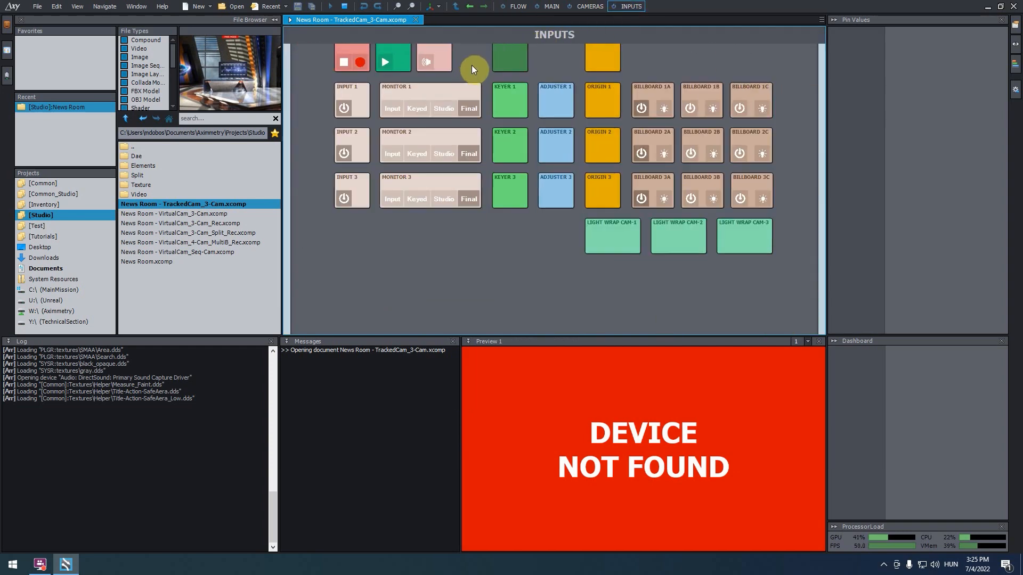
left_click(345, 133)
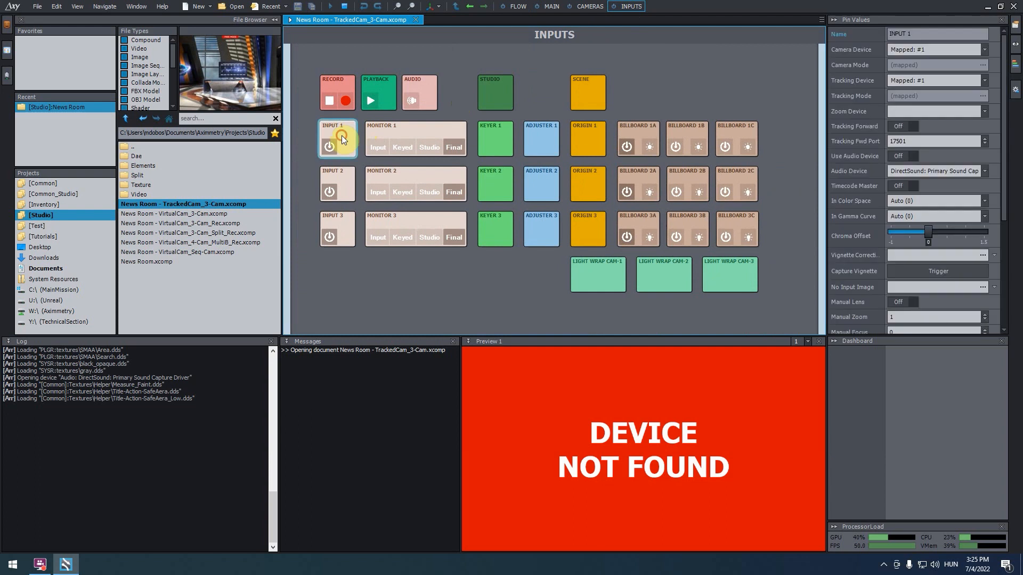
left_click(956, 49)
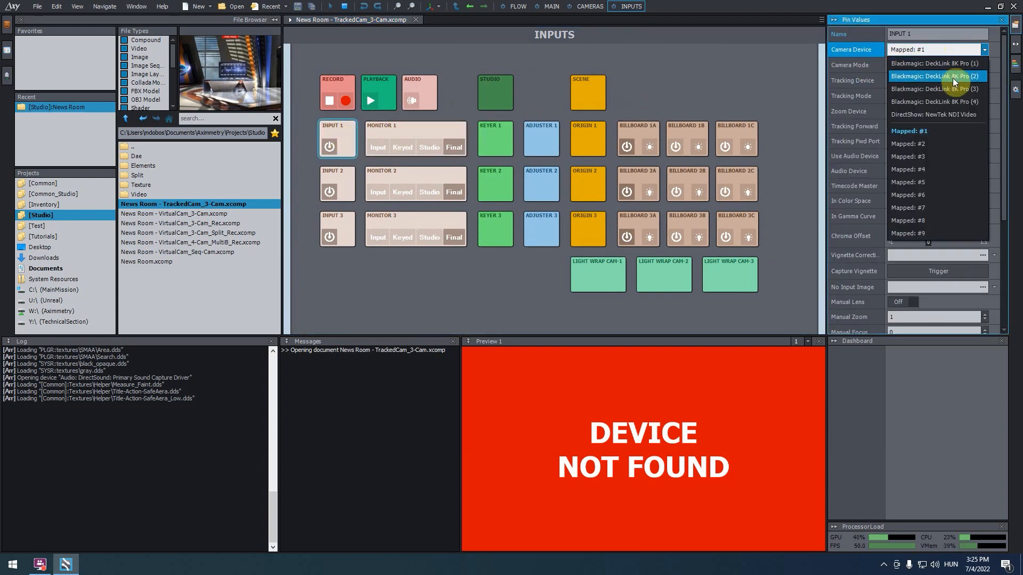
left_click(952, 77)
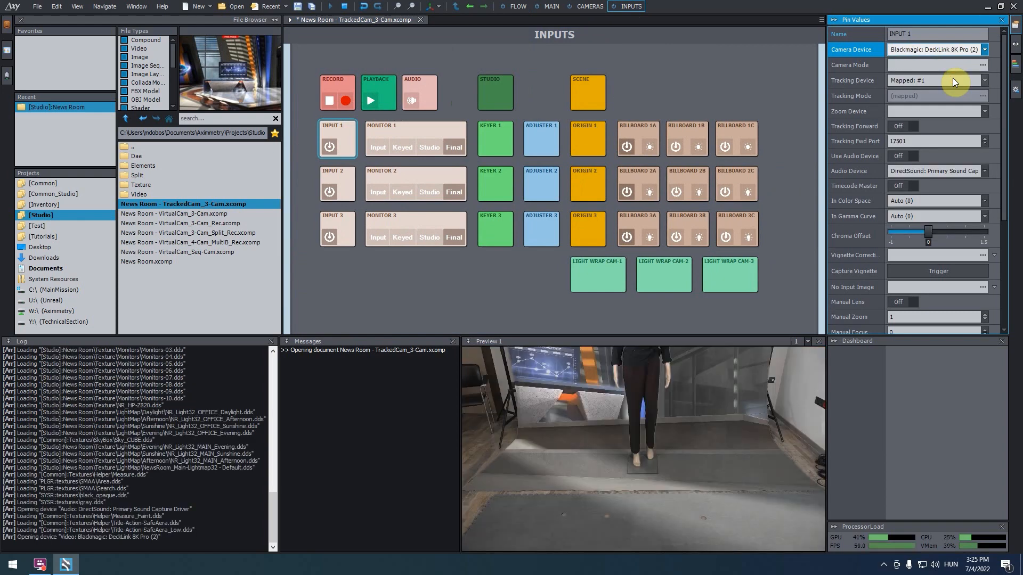
Set INPUT 1's tracking device to Free-D: 40000 / Camera 1 and its tracking mode to the Sony BRC-X1000 profile
left_click(953, 79)
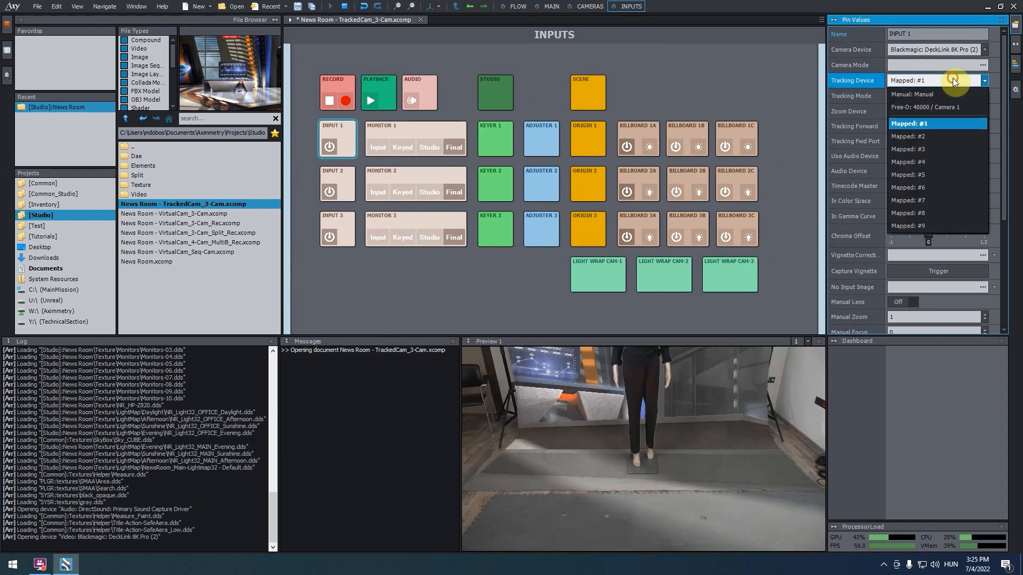
left_click(951, 109)
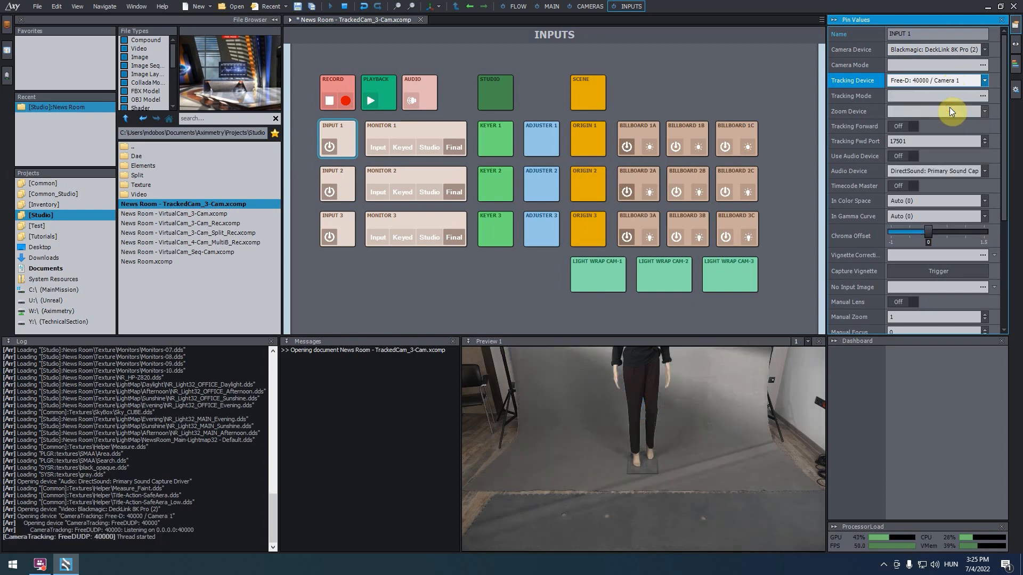
left_click(982, 96)
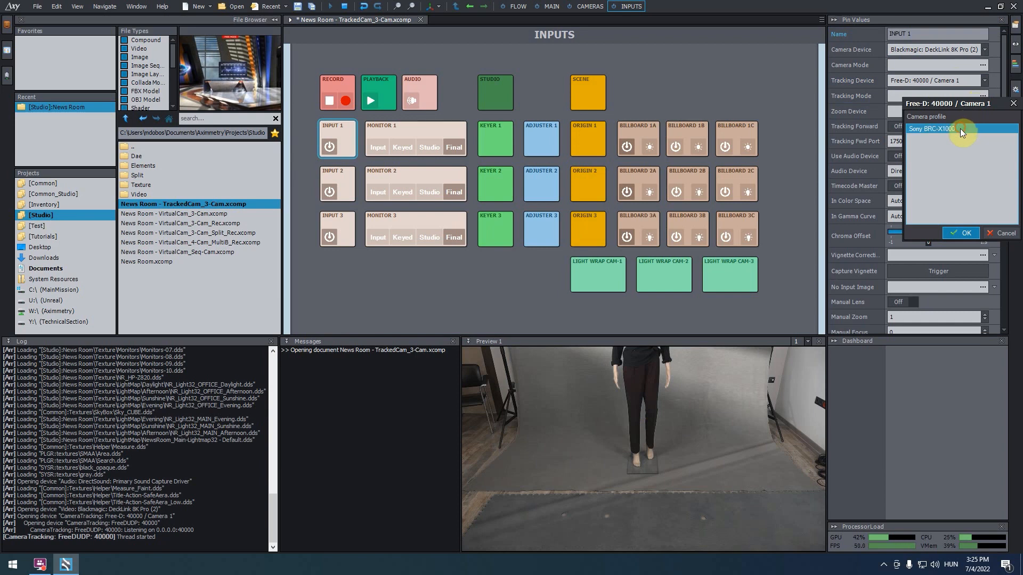
left_click(967, 234)
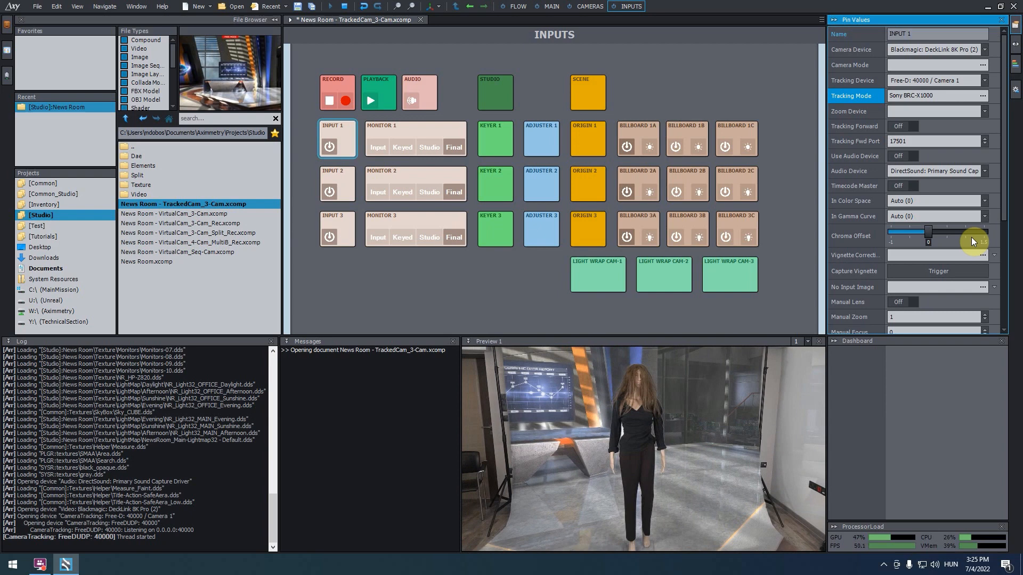
Set the tracking delay of INPUT 1 to 1.5
scroll(970, 238, "down", 5)
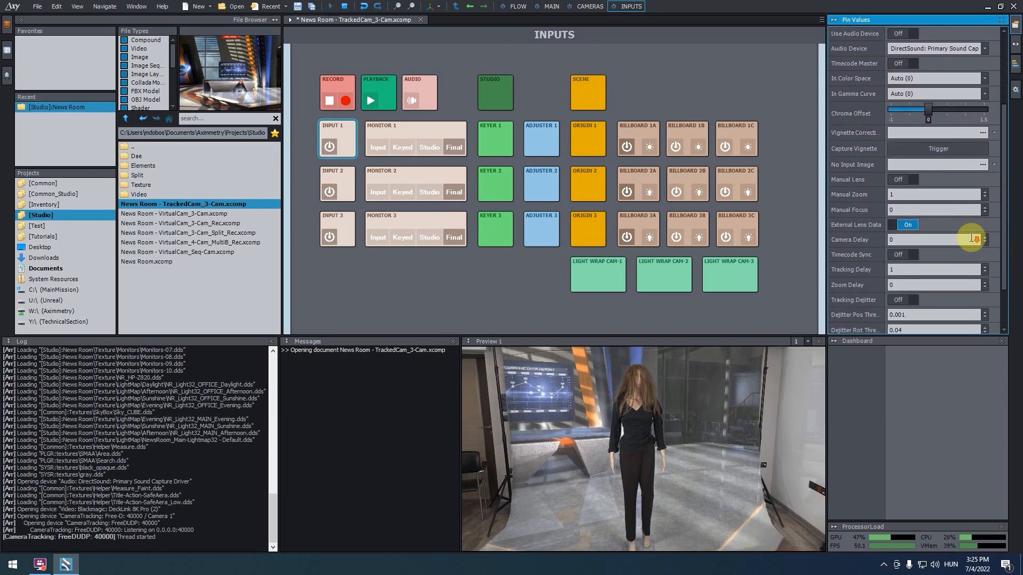
left_click(915, 271)
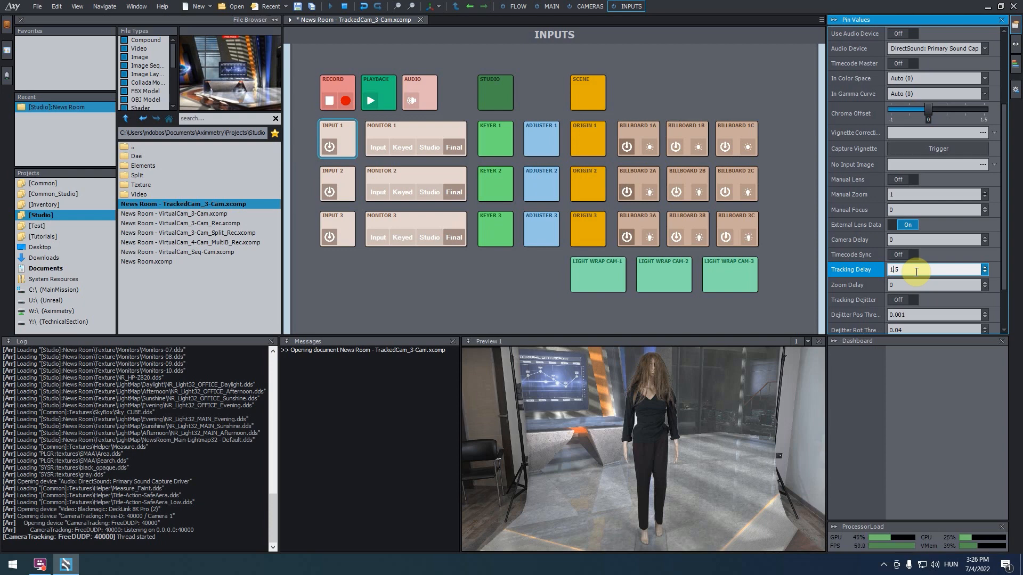
type(".")
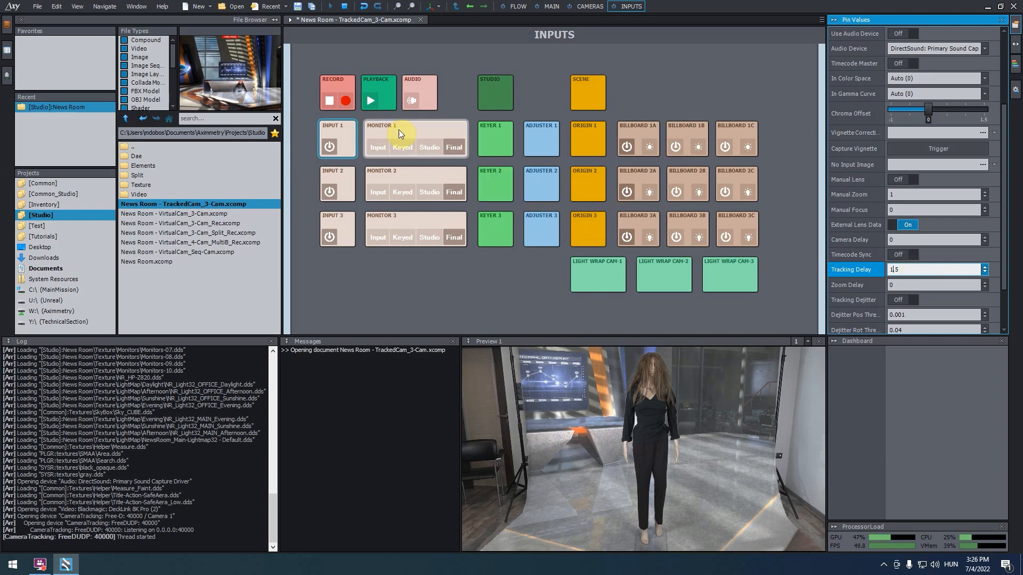
Set the data rate of the Free-D zoom encoder to 50p in the device settings
left_click(58, 10)
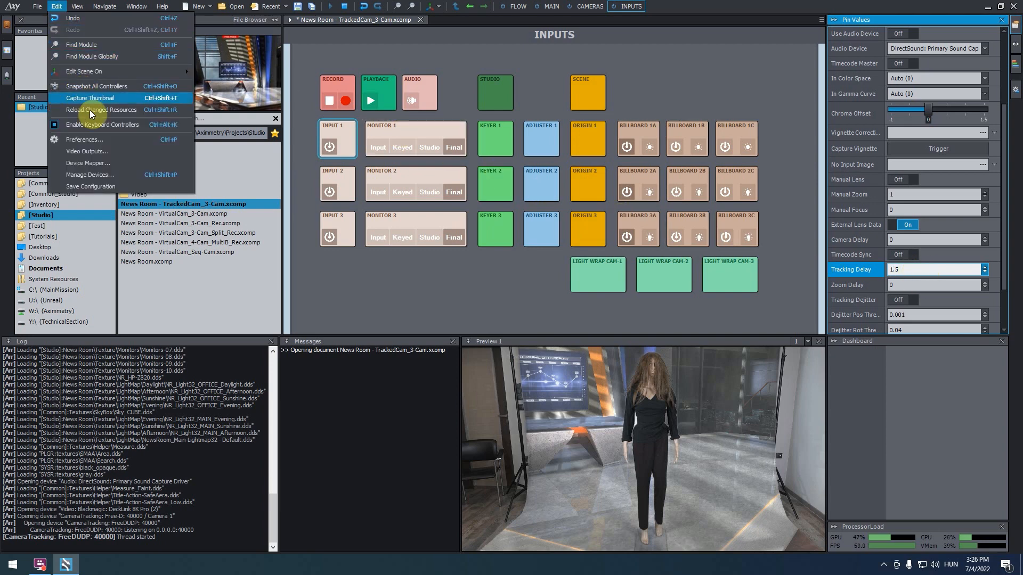
left_click(98, 176)
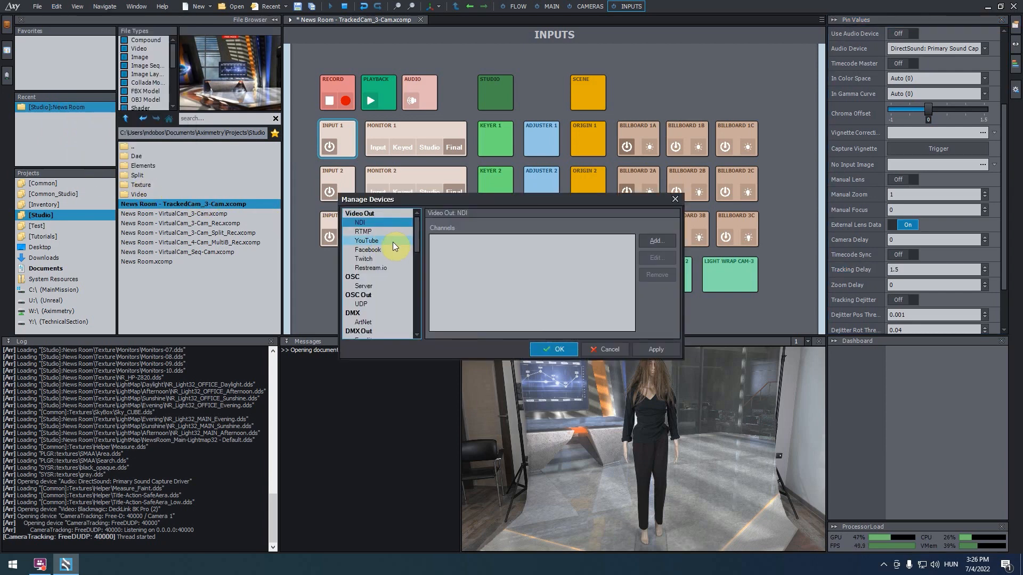
scroll(394, 245, "down", 8)
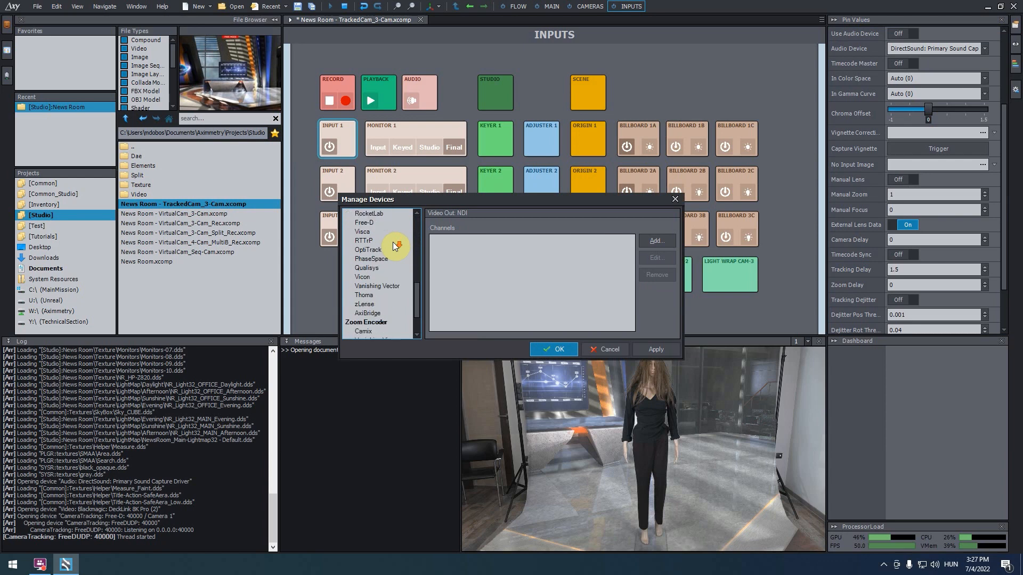
scroll(394, 245, "down", 2)
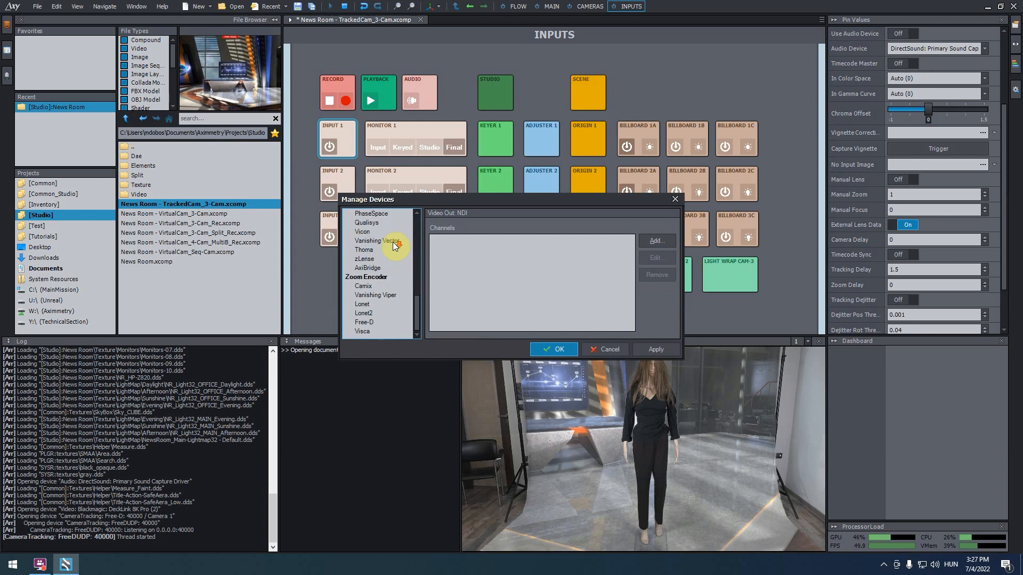
left_click(384, 323)
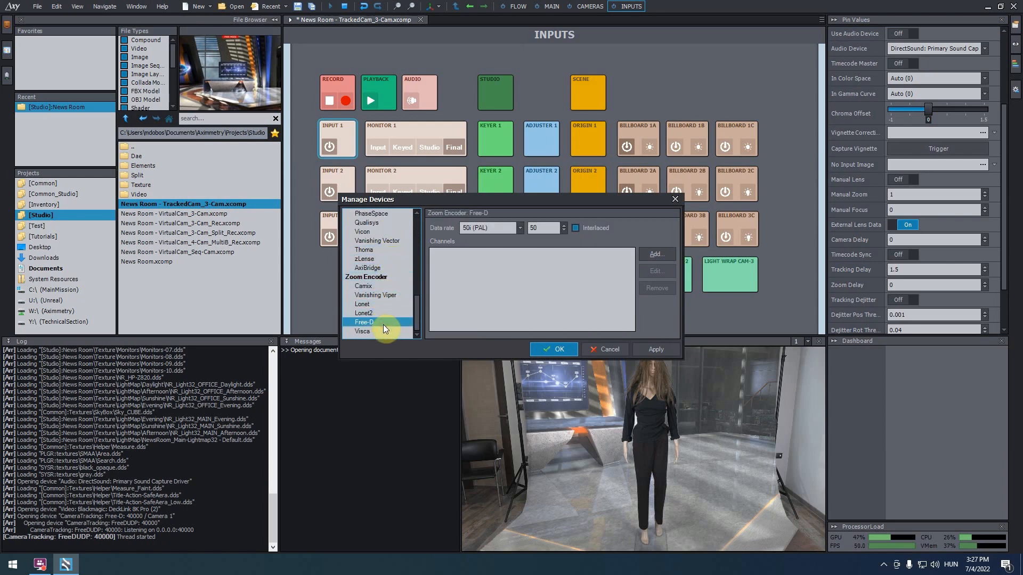
left_click(497, 228)
left_click(487, 328)
Add a UDP channel with port 40000 and camera ID 1 to the Free-D zoom encoder and apply the device settings
left_click(656, 255)
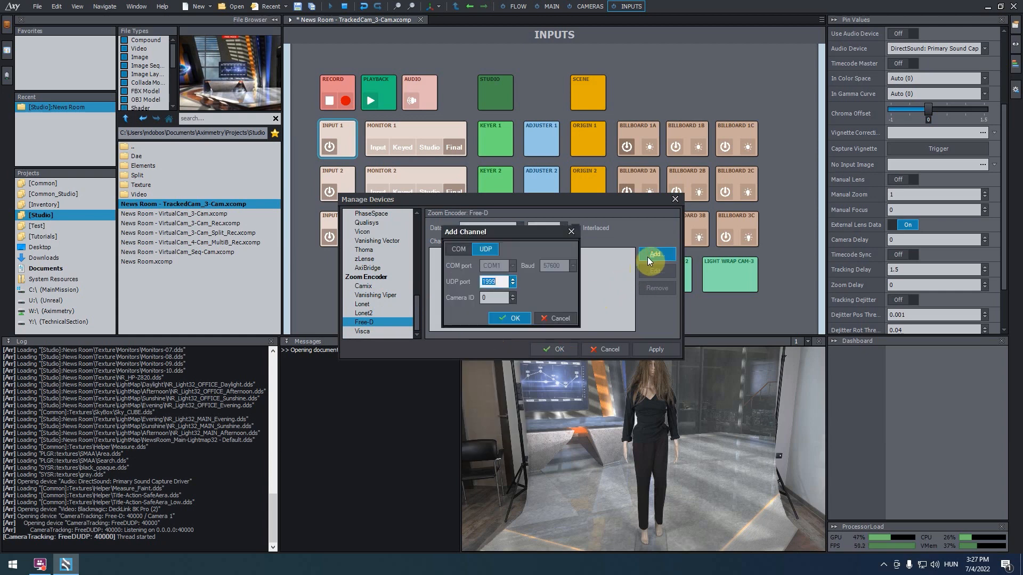
left_click(487, 281)
type("40000")
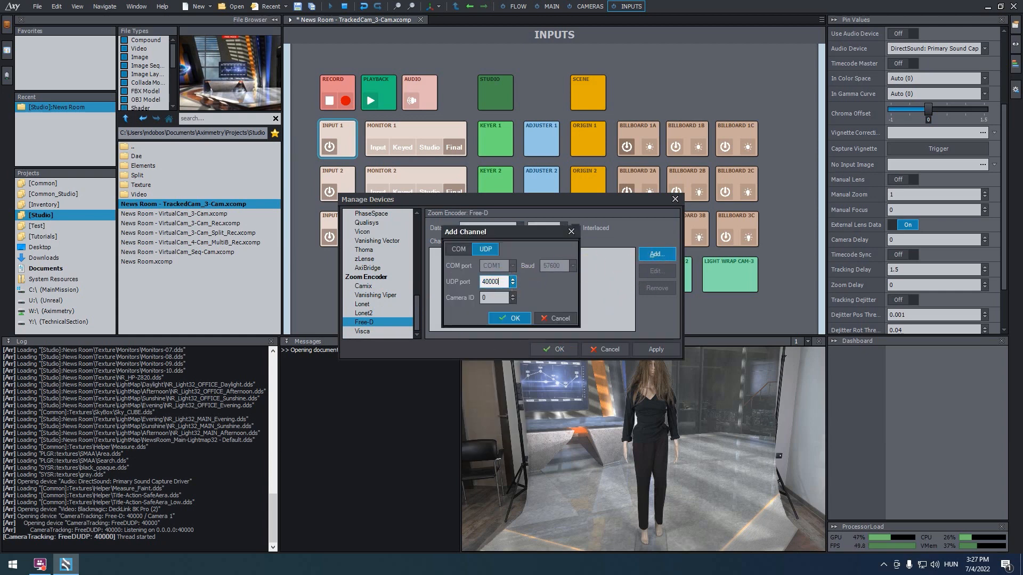
key("Tab")
type("1")
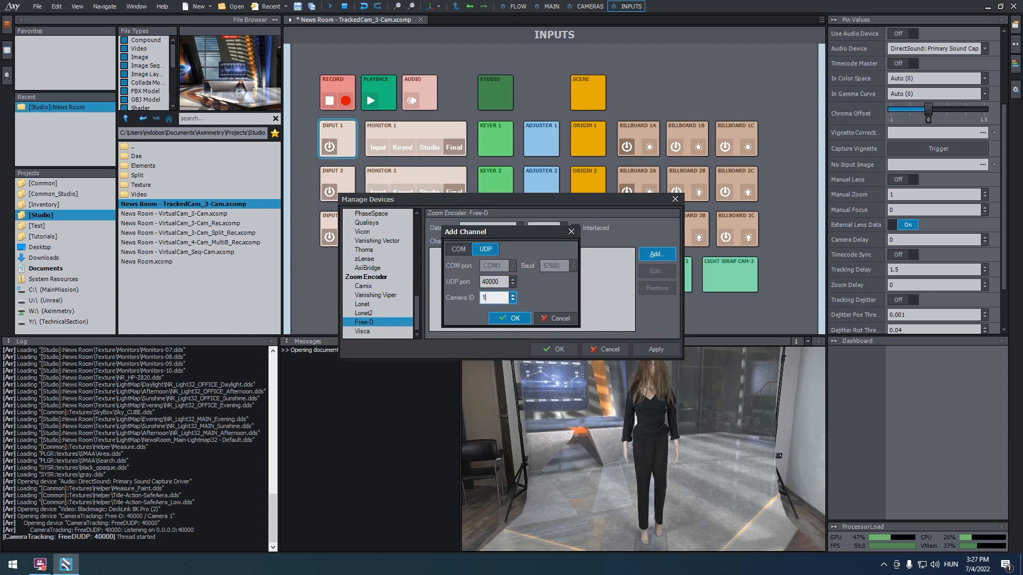
left_click(507, 318)
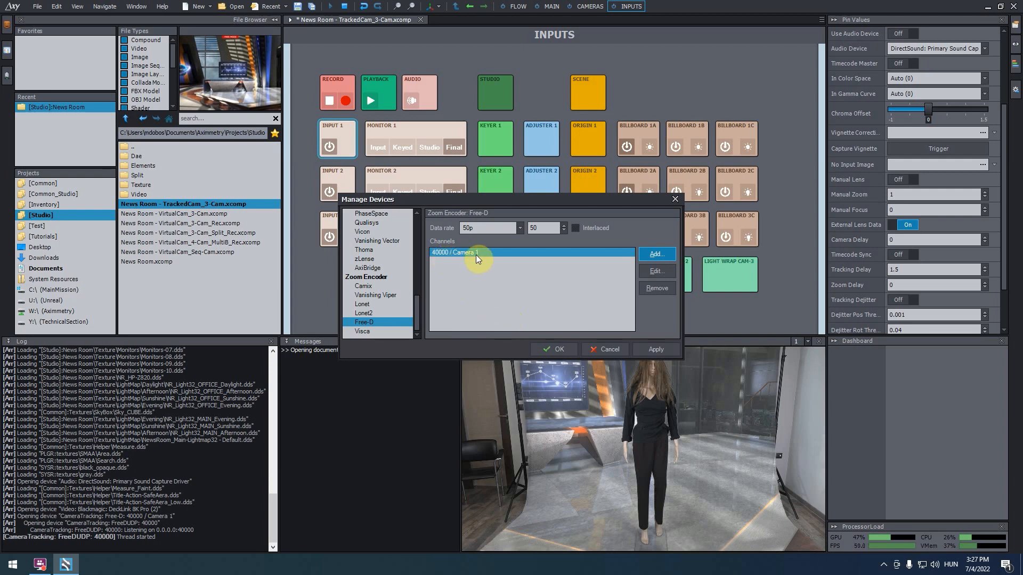
left_click(564, 350)
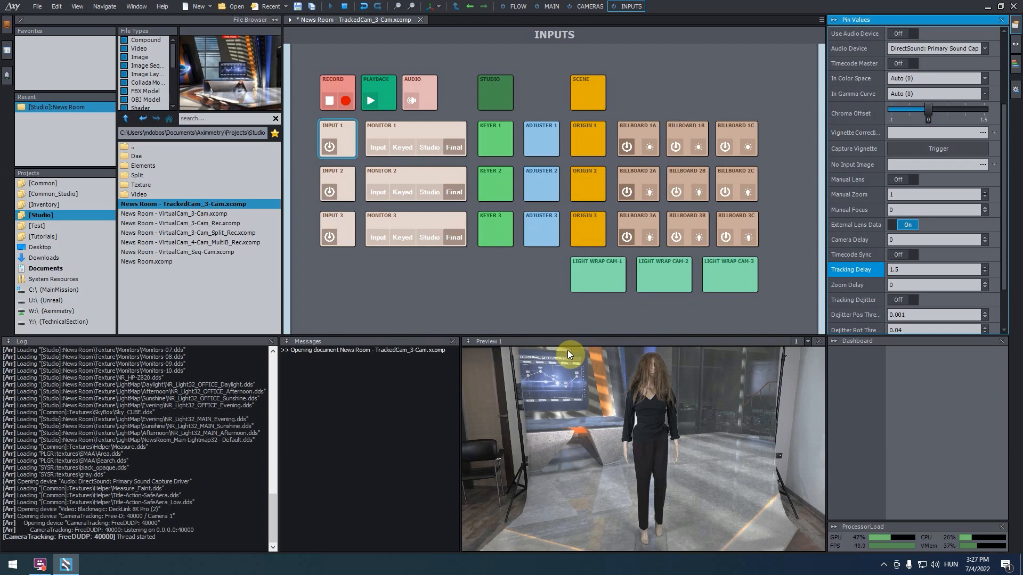
Set the zoom device of INPUT 1 to Free-D: 40000 / Camera 1
scroll(926, 211, "up", 3)
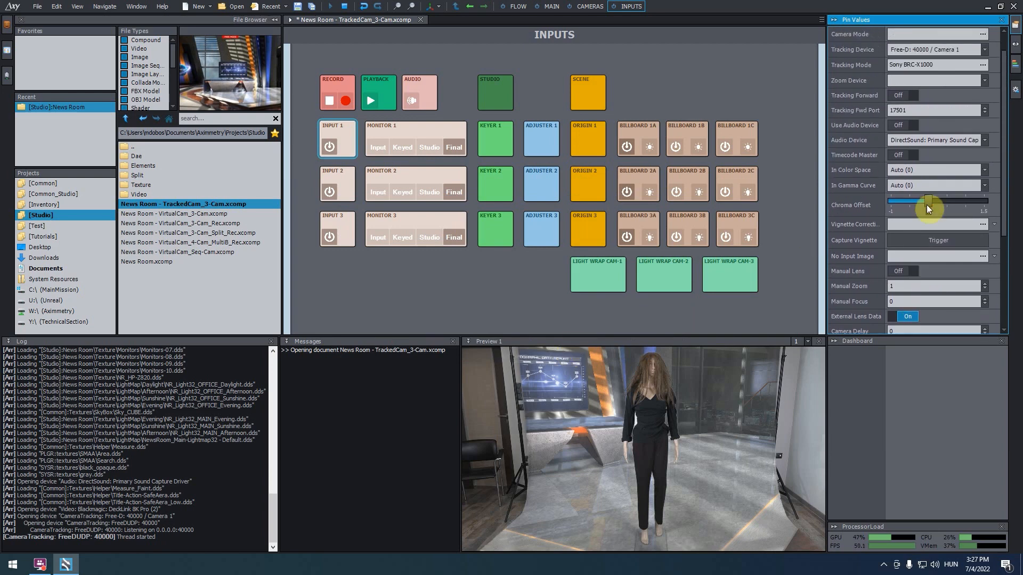
scroll(927, 208, "up", 1)
left_click(983, 111)
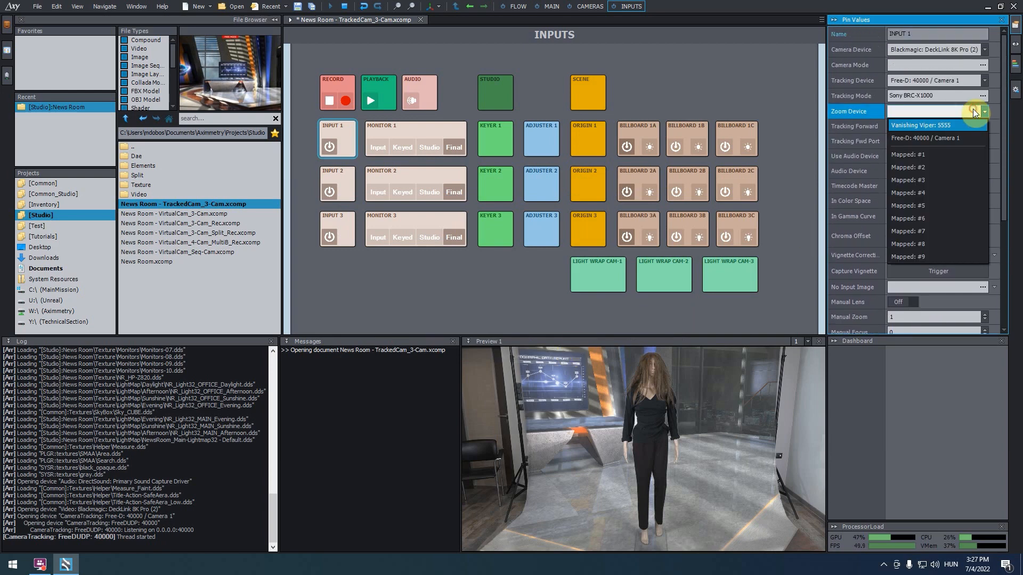
left_click(965, 139)
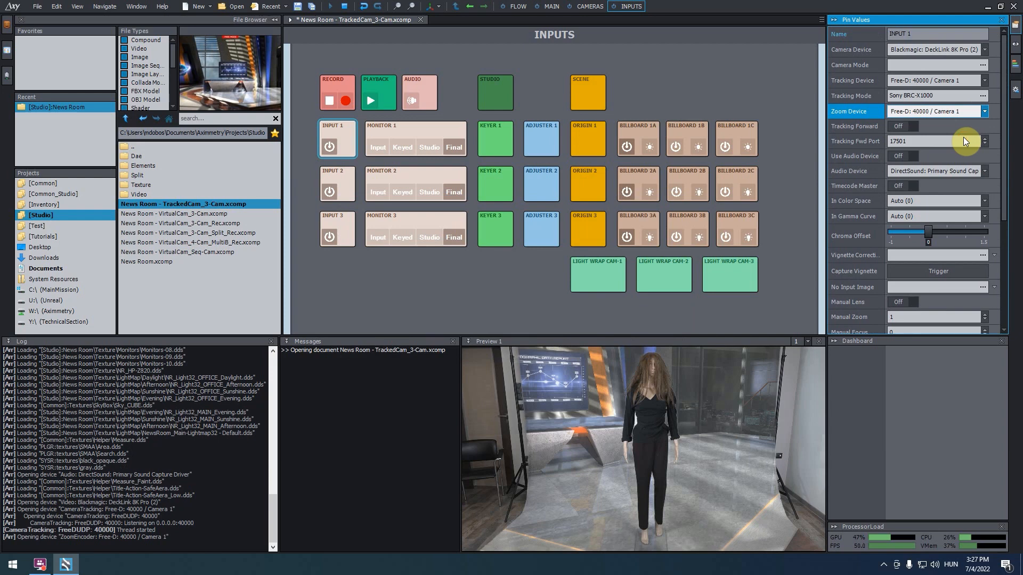
Try zoom delays of 1 and 2 on INPUT 1, and set the zoom delay to 3
scroll(962, 142, "down", 3)
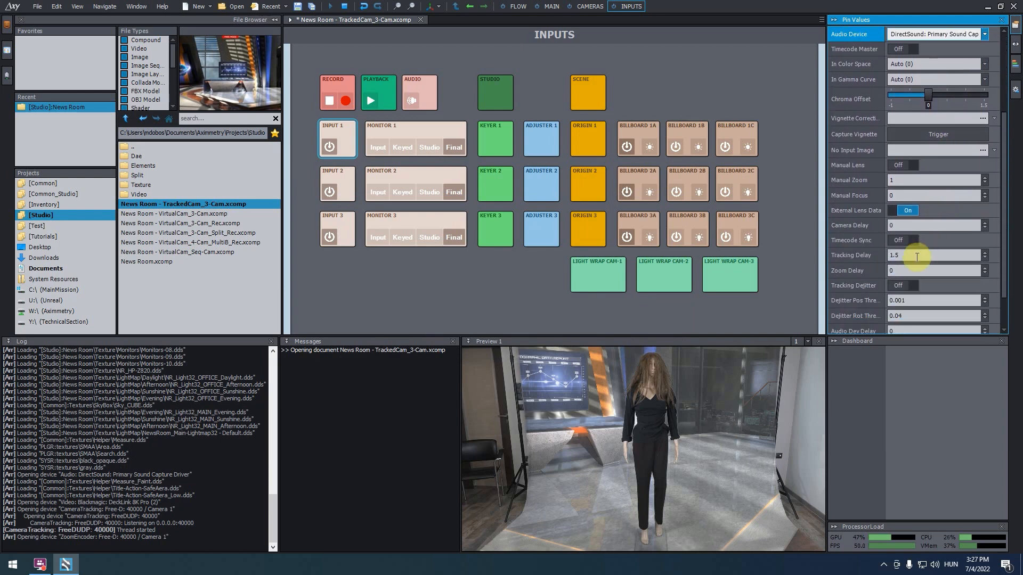
left_click(910, 270)
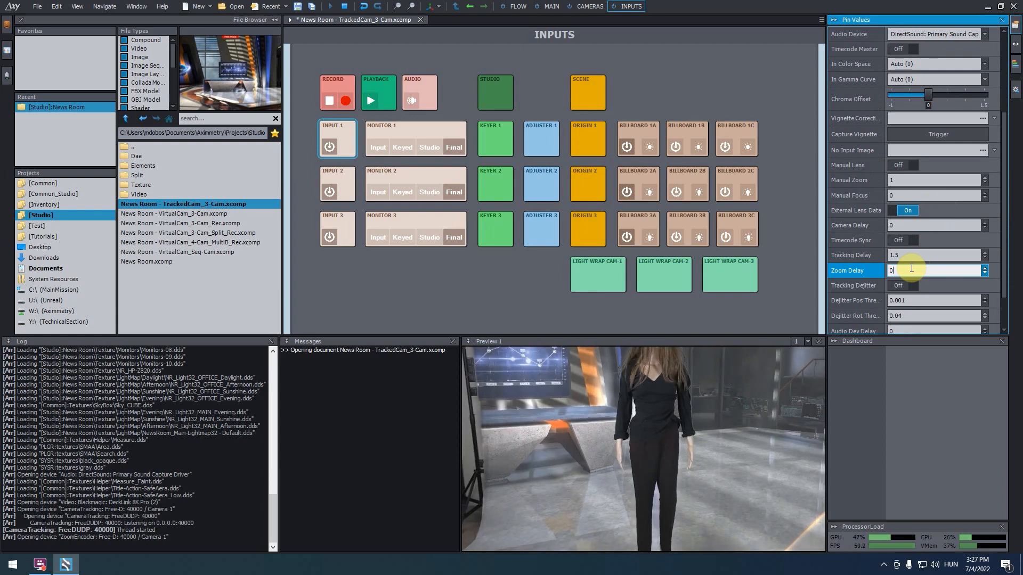
type("1")
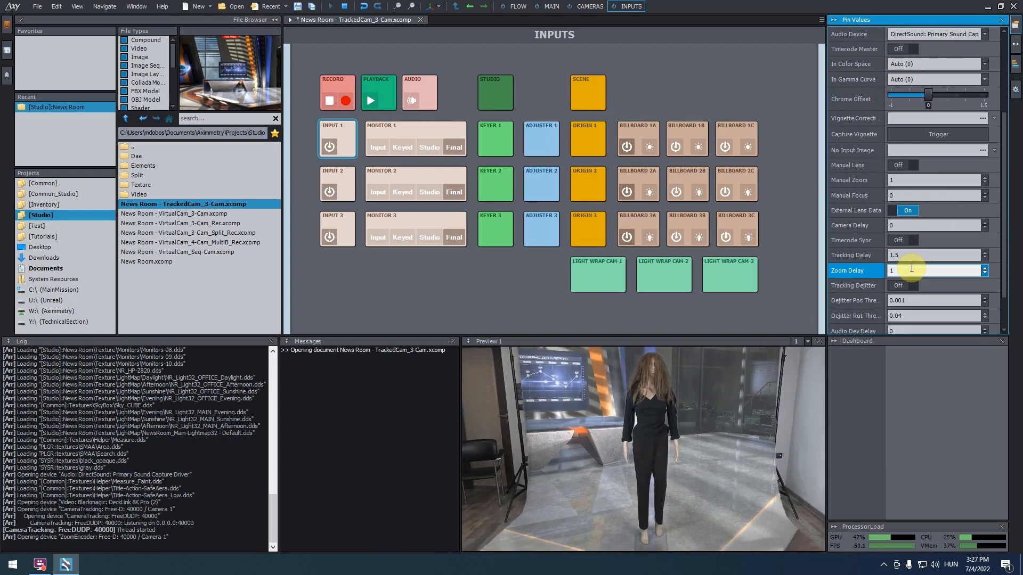
key("BackSpace")
type("2")
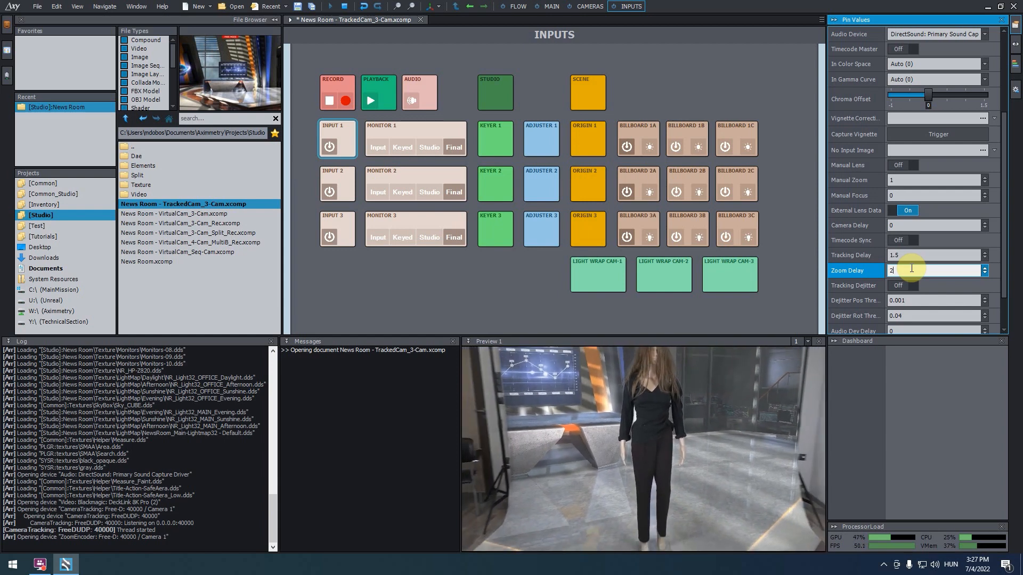
key("BackSpace")
type("3")
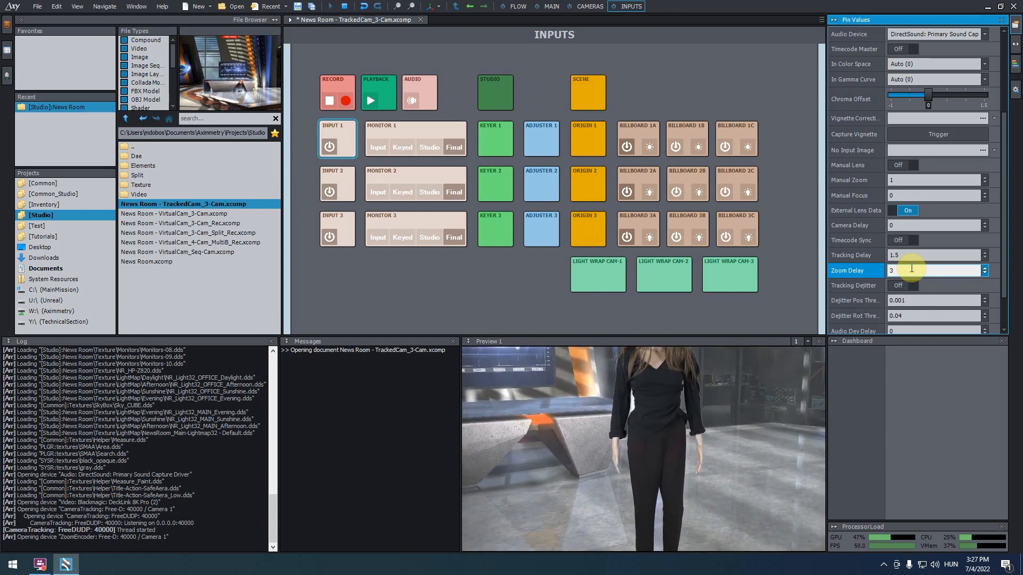